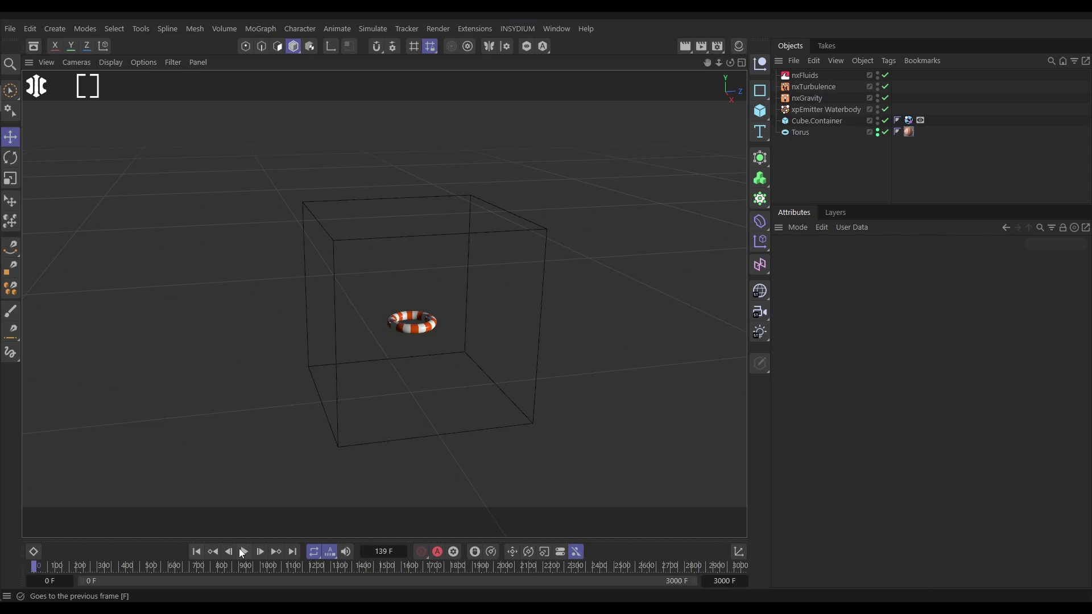
Step: Run the water simulation to frame 229, then review Cube.Container, its collider tag and the Waterbody emission settings
left_click(244, 552)
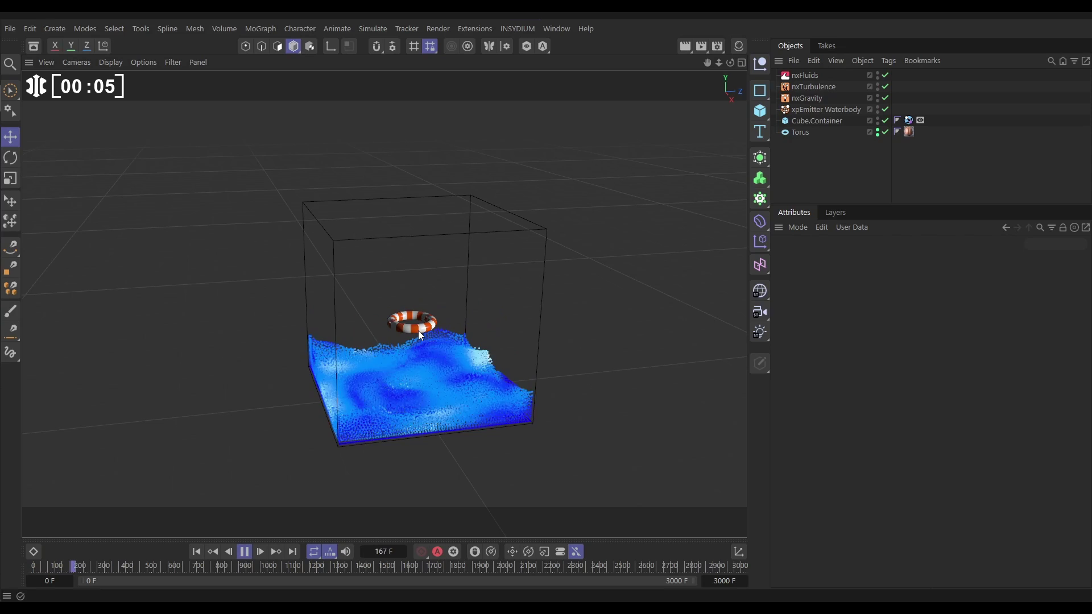
left_click(244, 552)
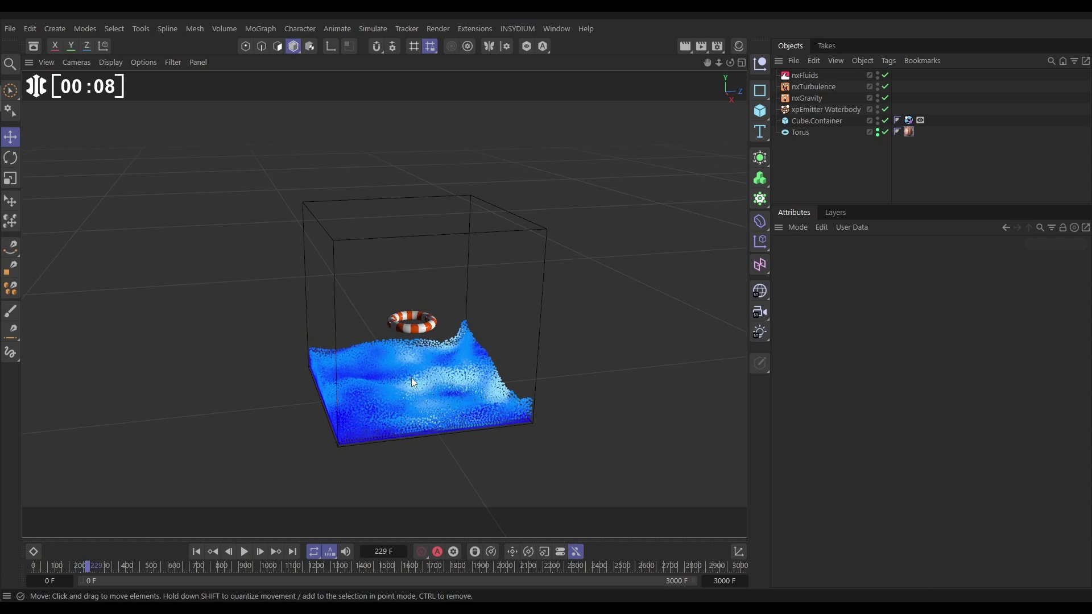
left_click(801, 122)
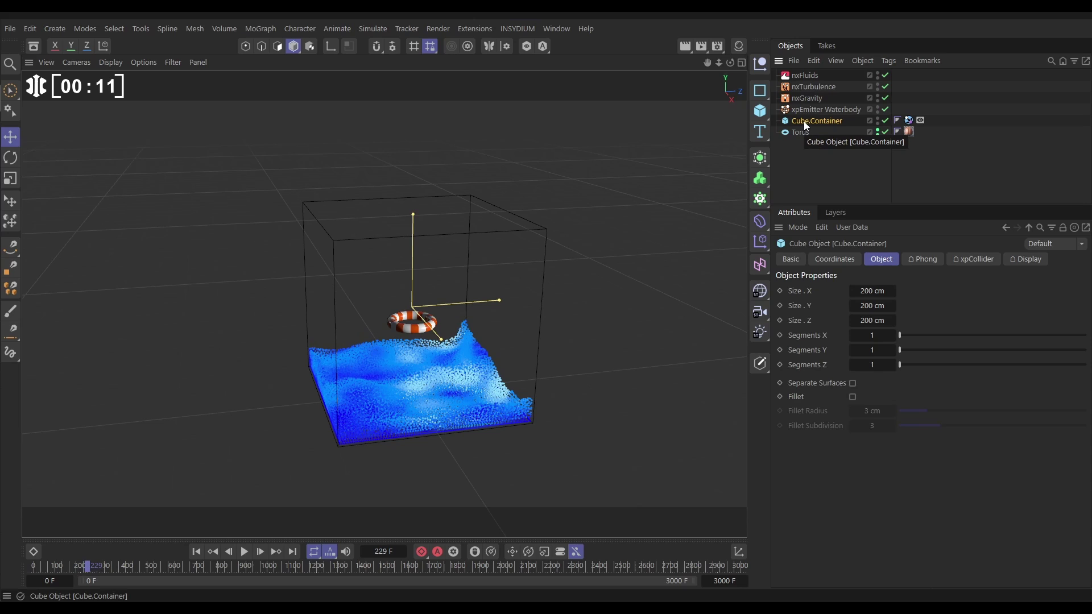
left_click(908, 120)
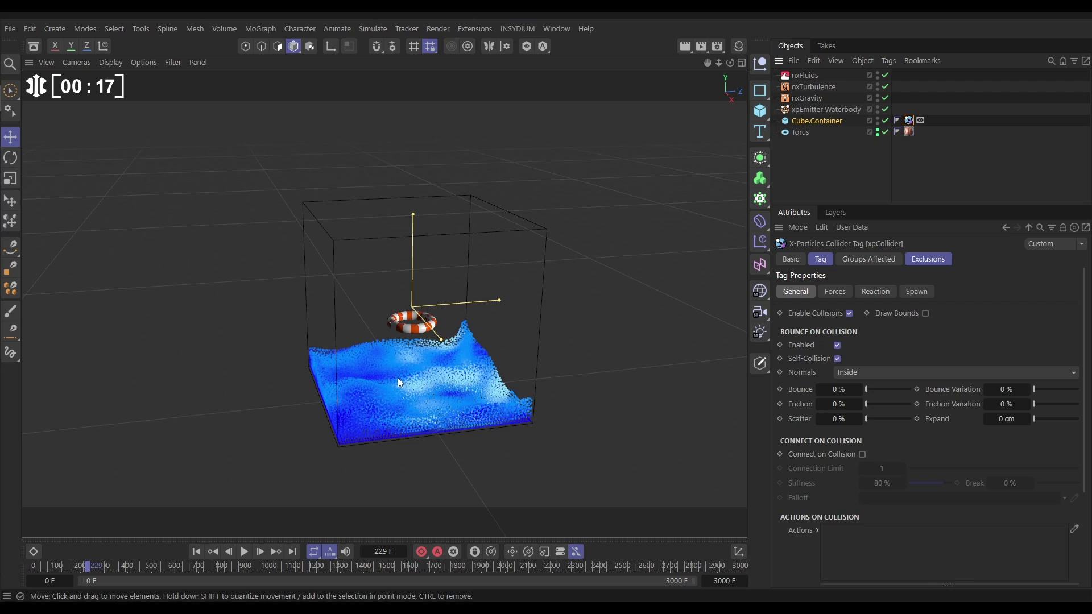
left_click(813, 111)
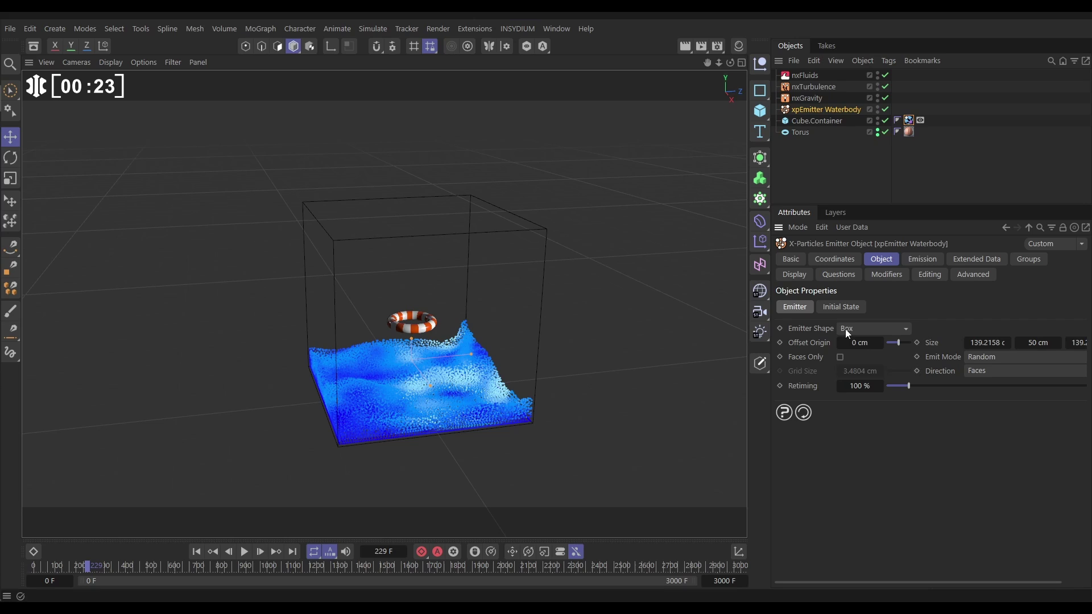
left_click(922, 259)
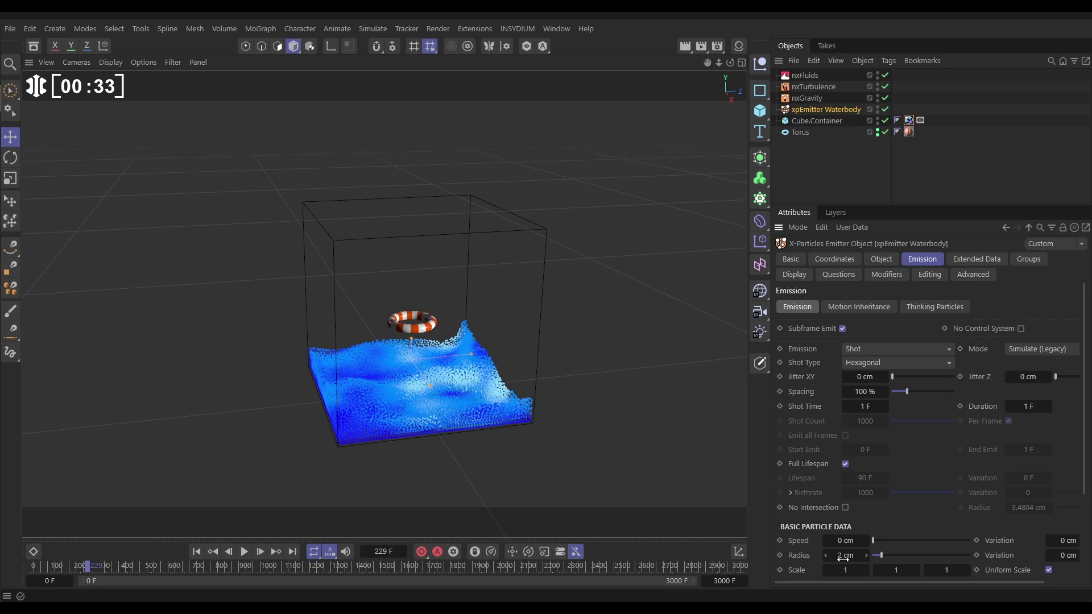
Step: Review nxGravity and nxTurbulence, briefly play to frame 269, and select nxFluids
left_click(803, 100)
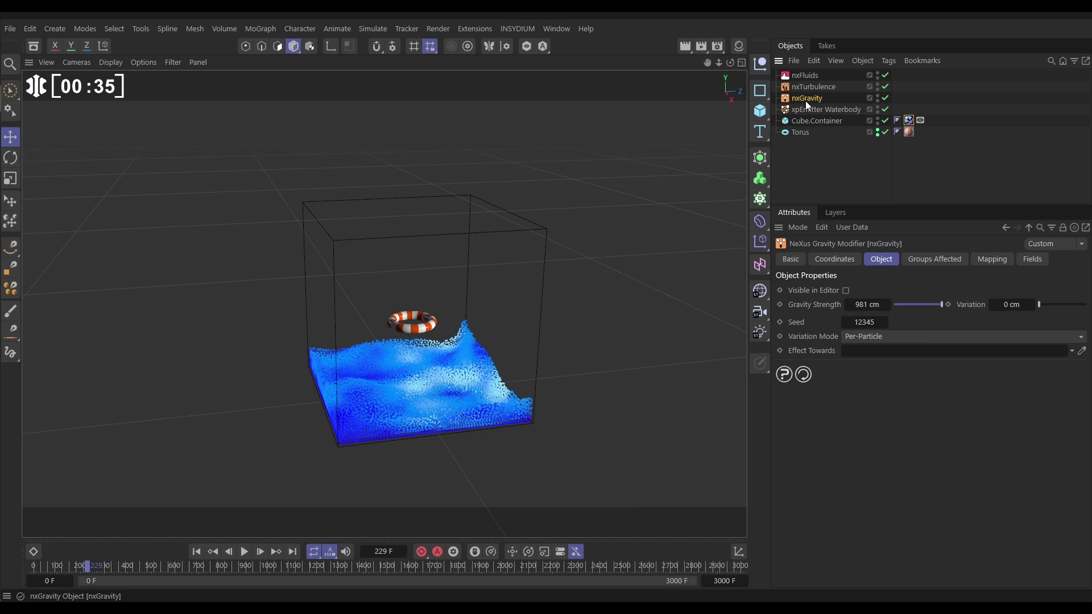
left_click(807, 87)
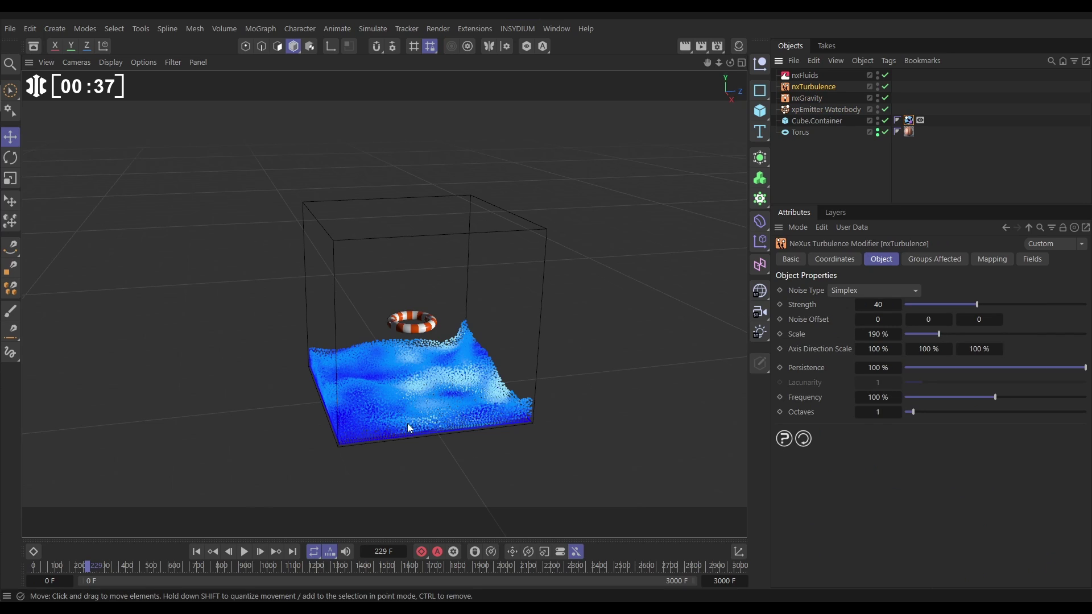
left_click(246, 552)
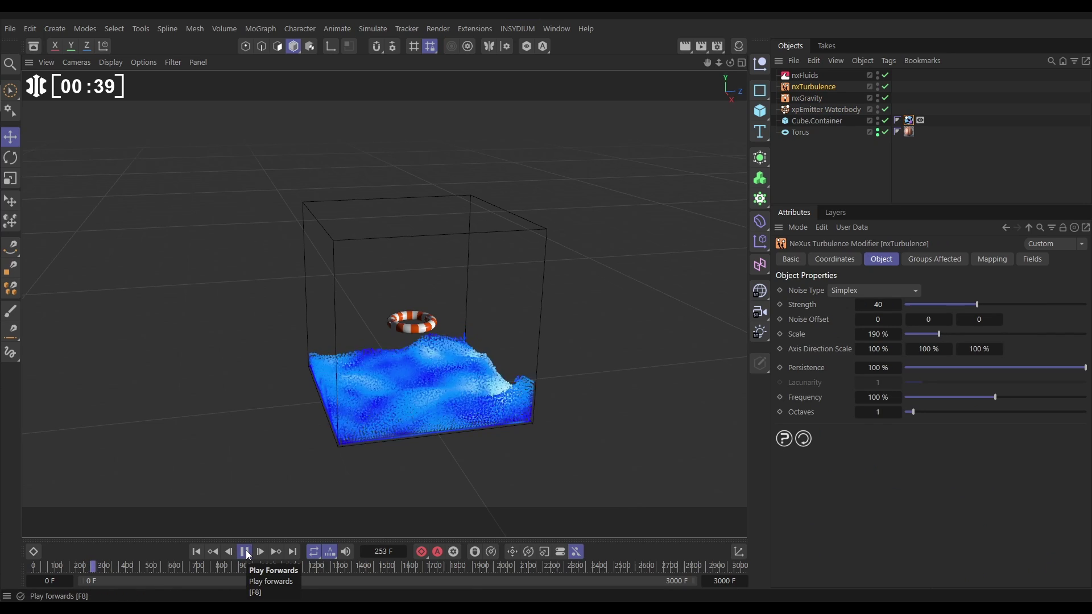
left_click(246, 552)
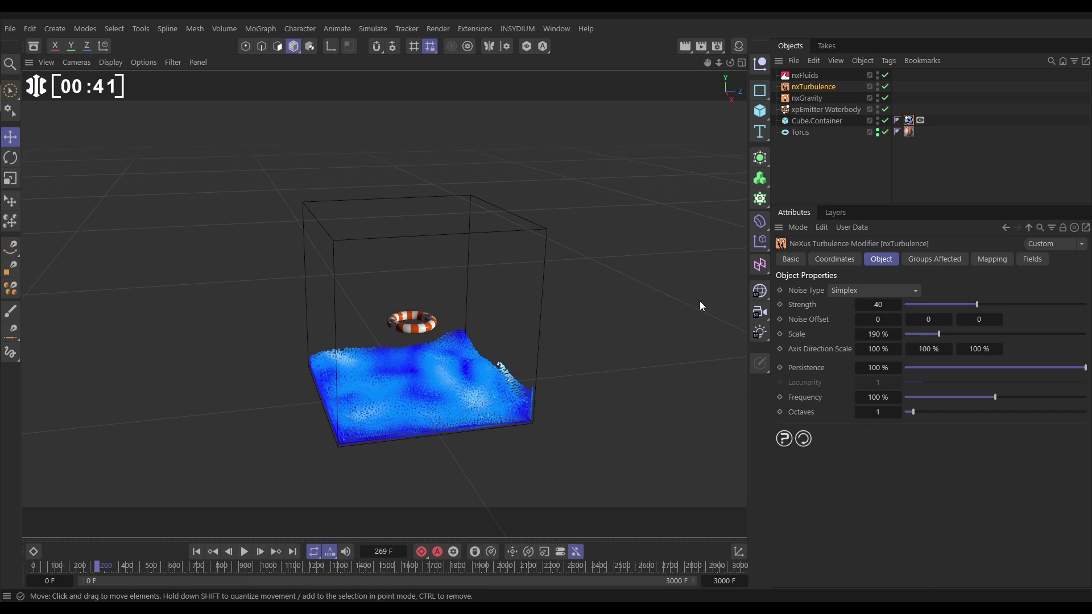
left_click(803, 75)
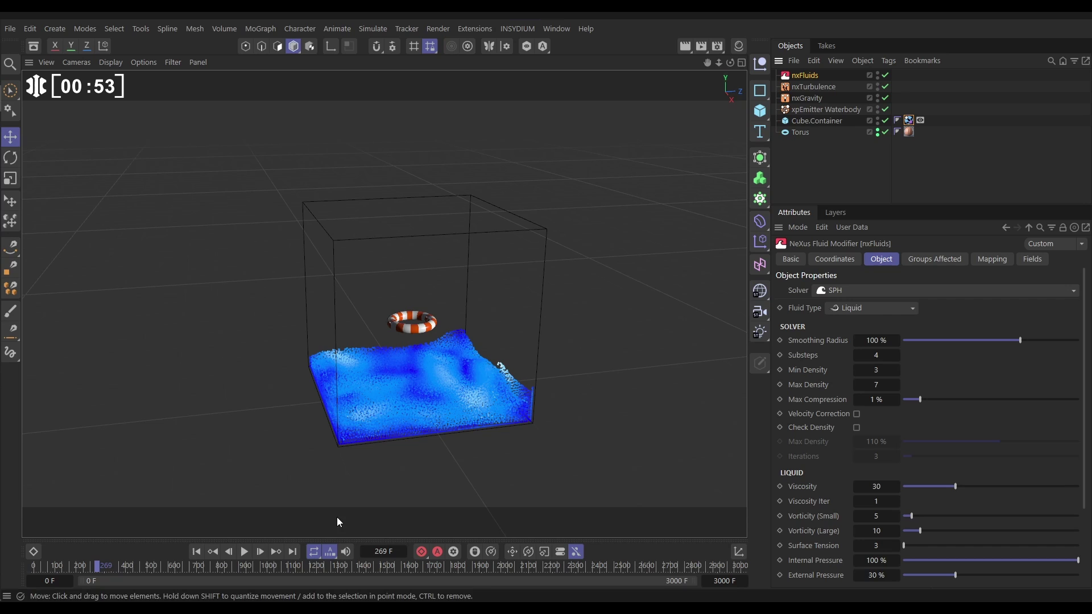
Step: Replay the simulation from the first frame and stop at frame 96
left_click(197, 551)
left_click(245, 552)
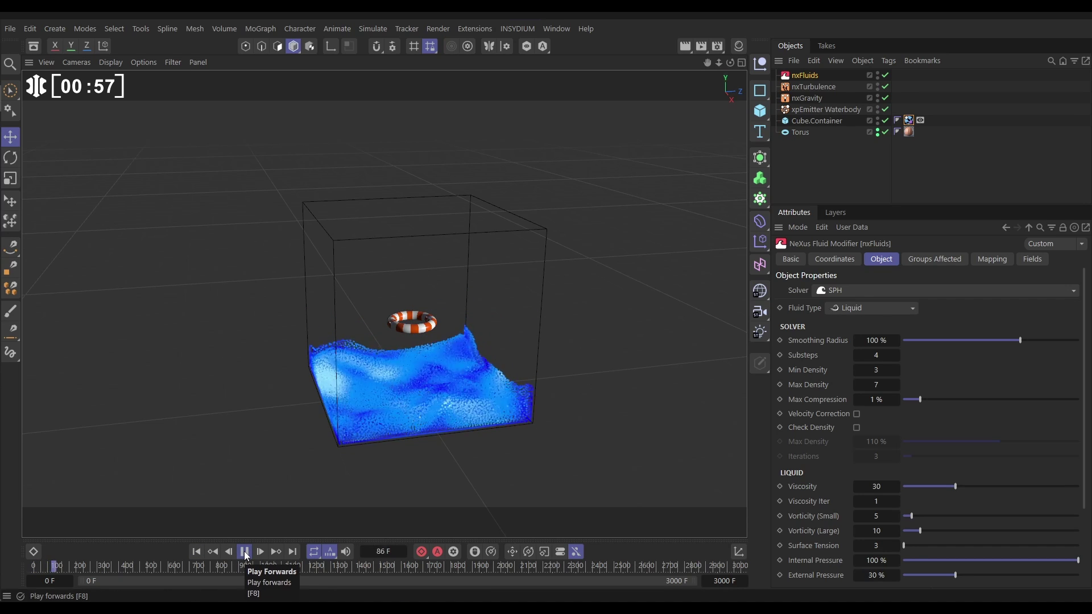
left_click(244, 551)
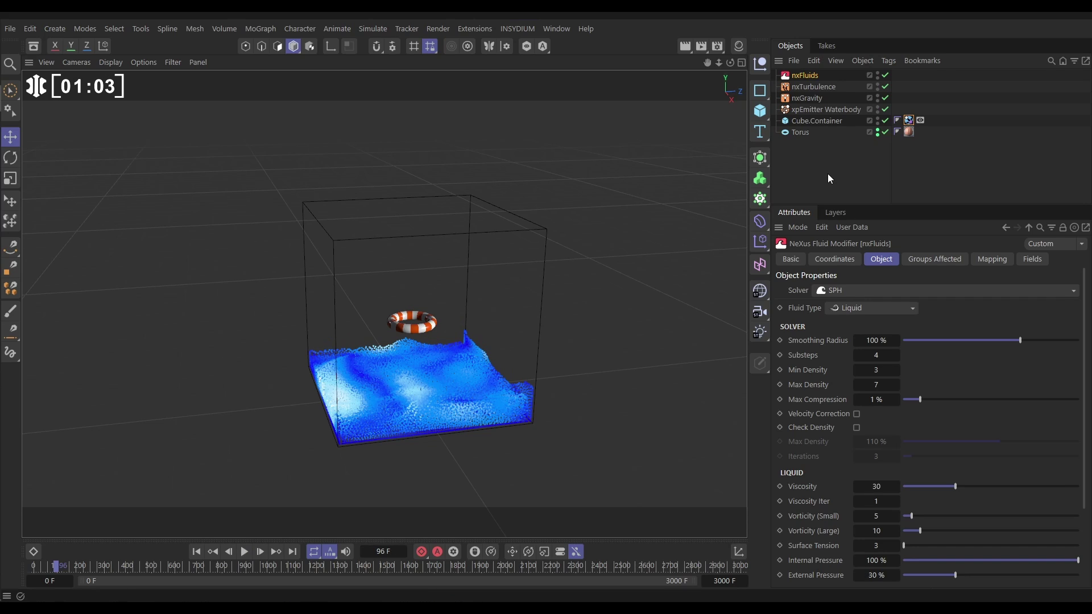
Step: Add an xpDynamics tag to the Torus from the INSYDIUM Tags menu
left_click(800, 133)
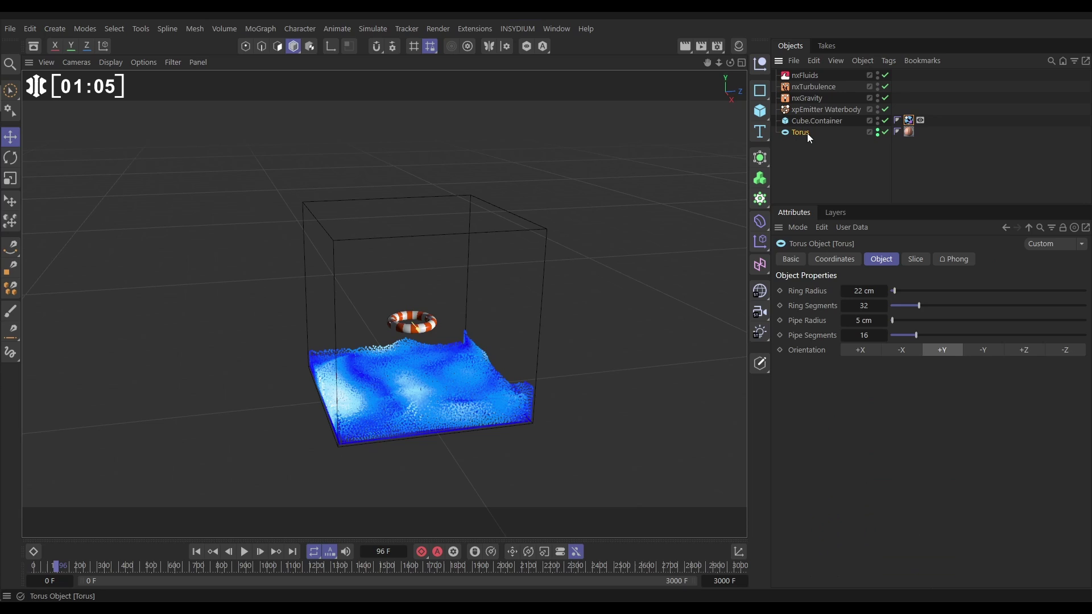
left_click(887, 60)
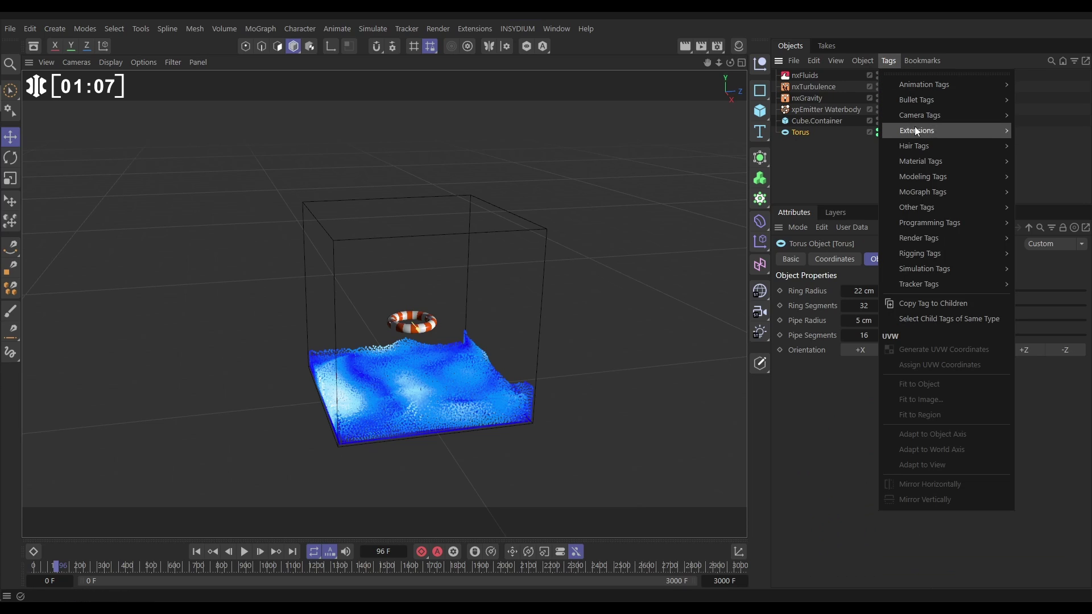
mouse_move(917, 131)
mouse_move(1042, 130)
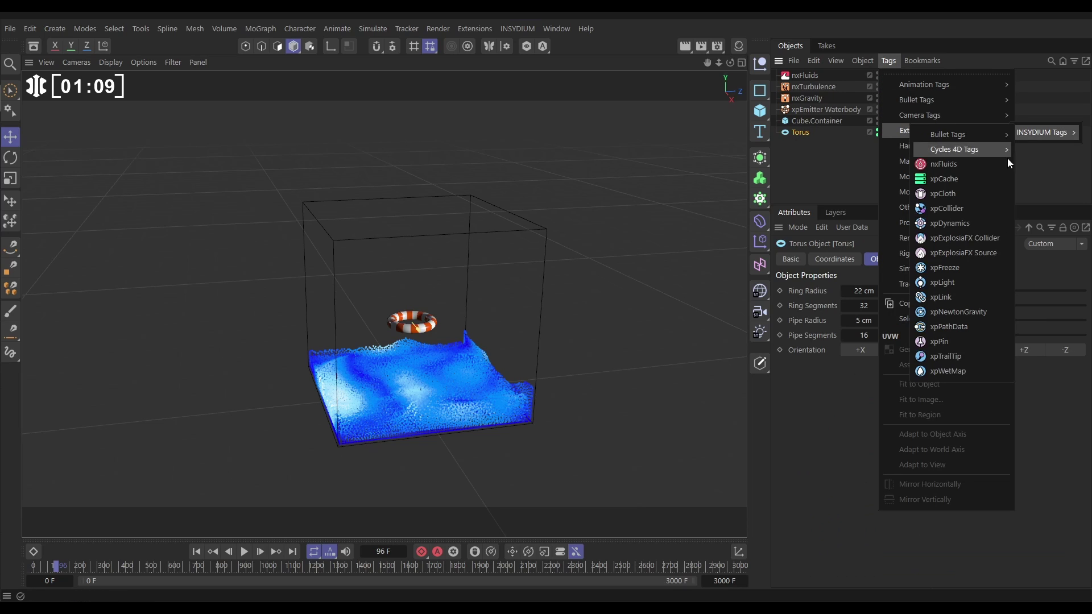
left_click(946, 221)
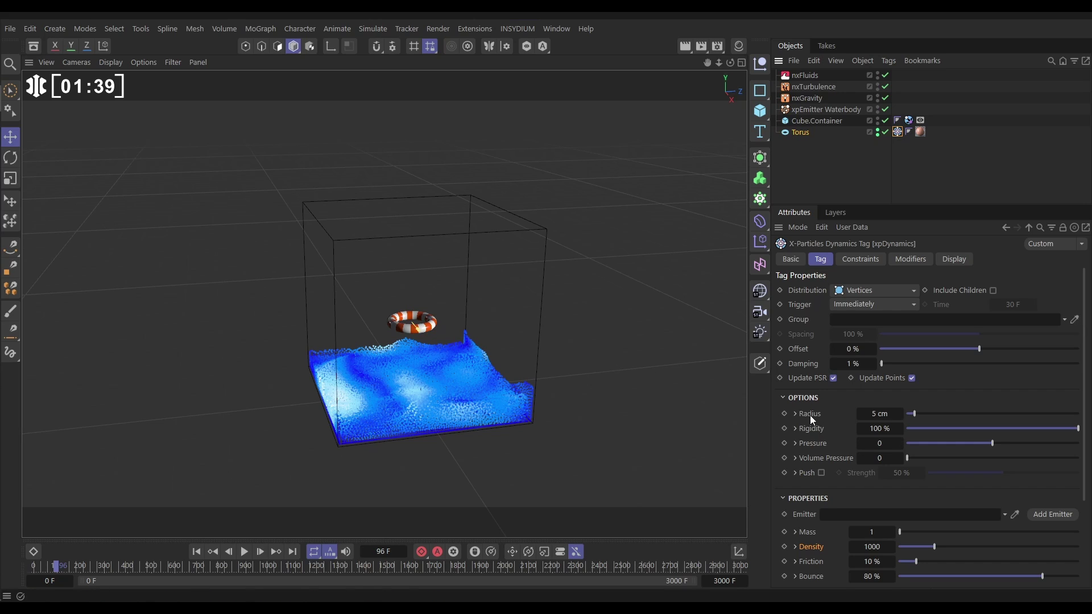
Step: Set the Torus xpDynamics radius to 2 cm and reselect the nxFluids modifier
left_click(879, 414)
type("2")
key("Return")
left_click(804, 75)
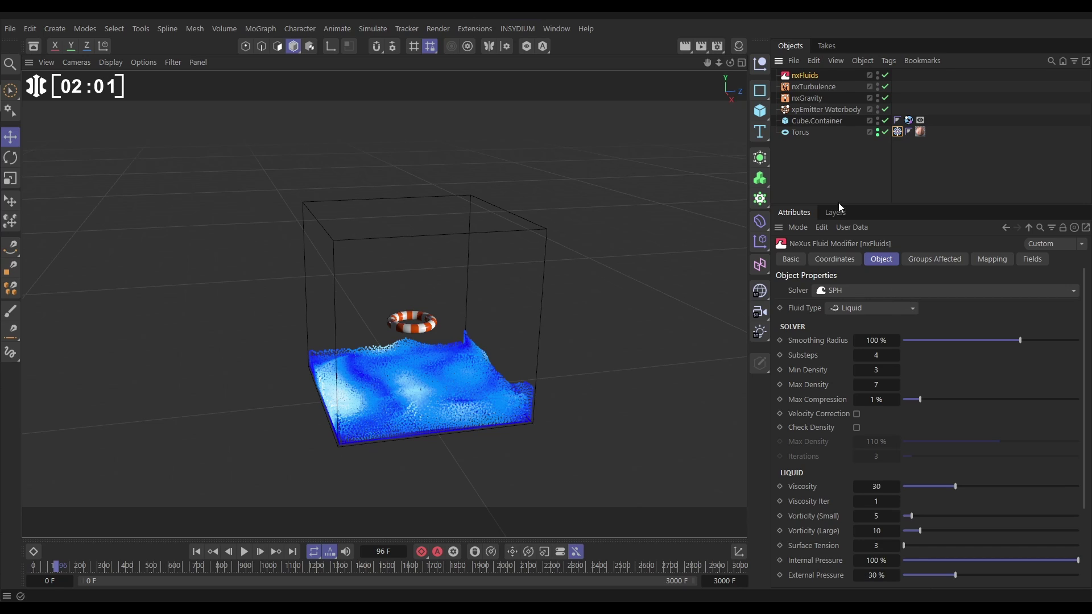
Step: Rewind to frame 0, step one frame to check the torus, then play the simulation
left_click(897, 132)
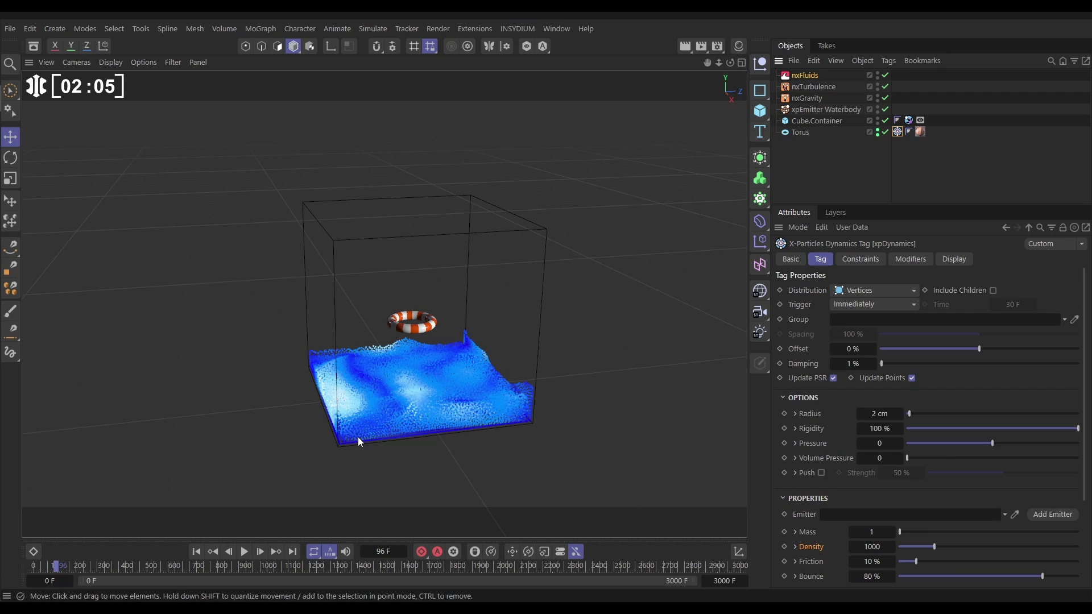
left_click(196, 552)
left_click(260, 552)
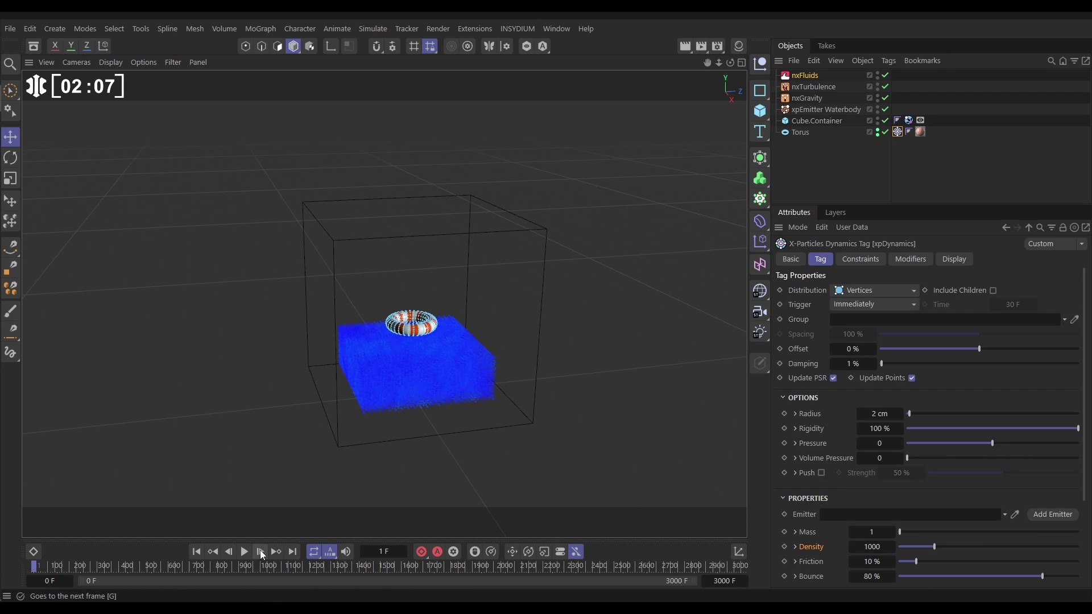
scroll(415, 329, "up", 6)
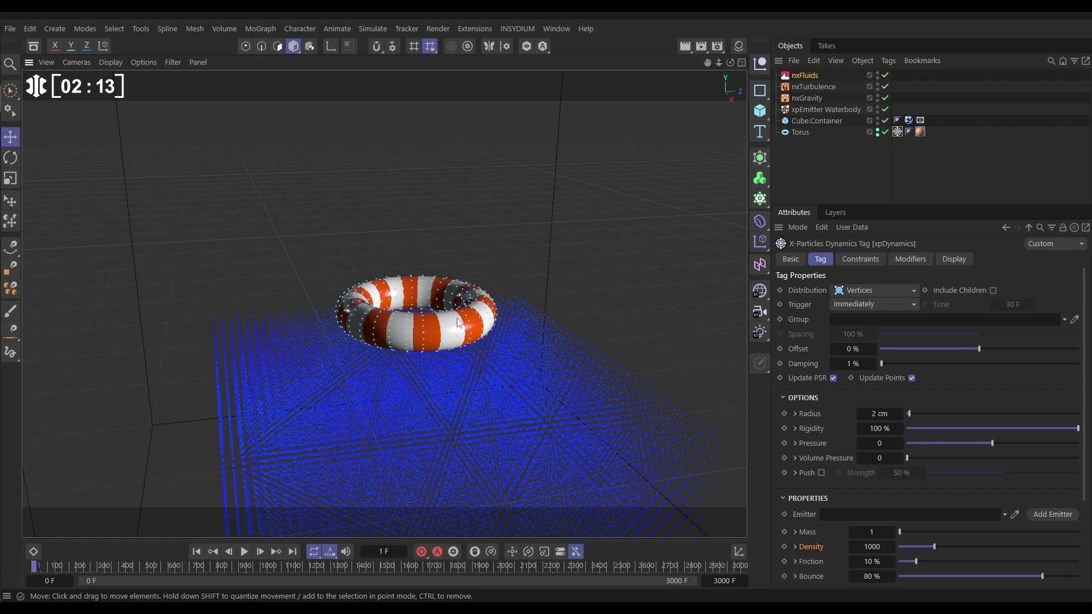
left_click_drag(464, 329, 454, 331, "alt")
scroll(454, 331, "down", 6)
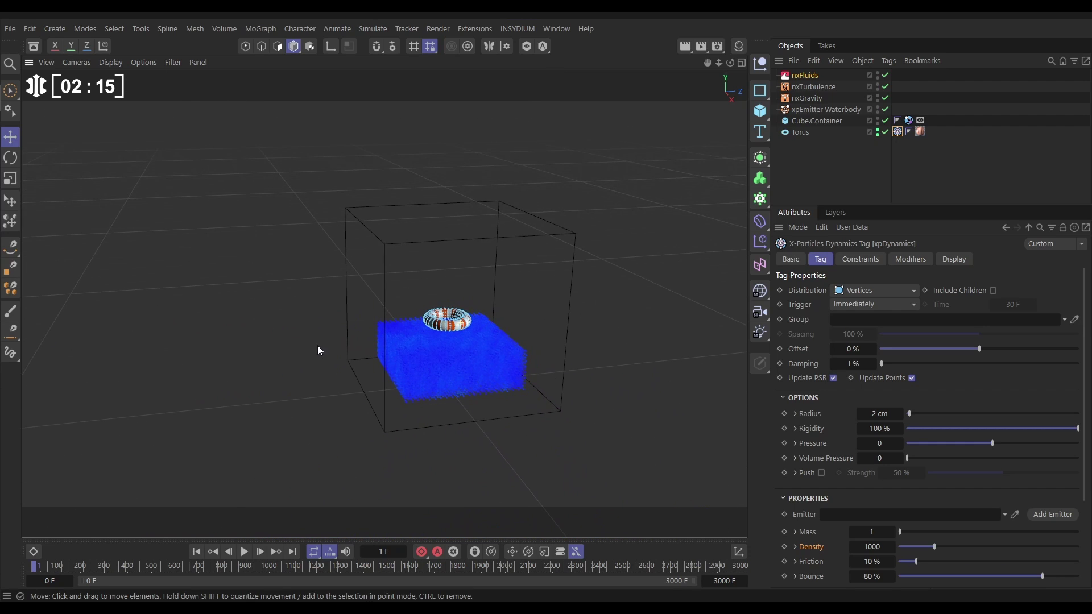
left_click(244, 551)
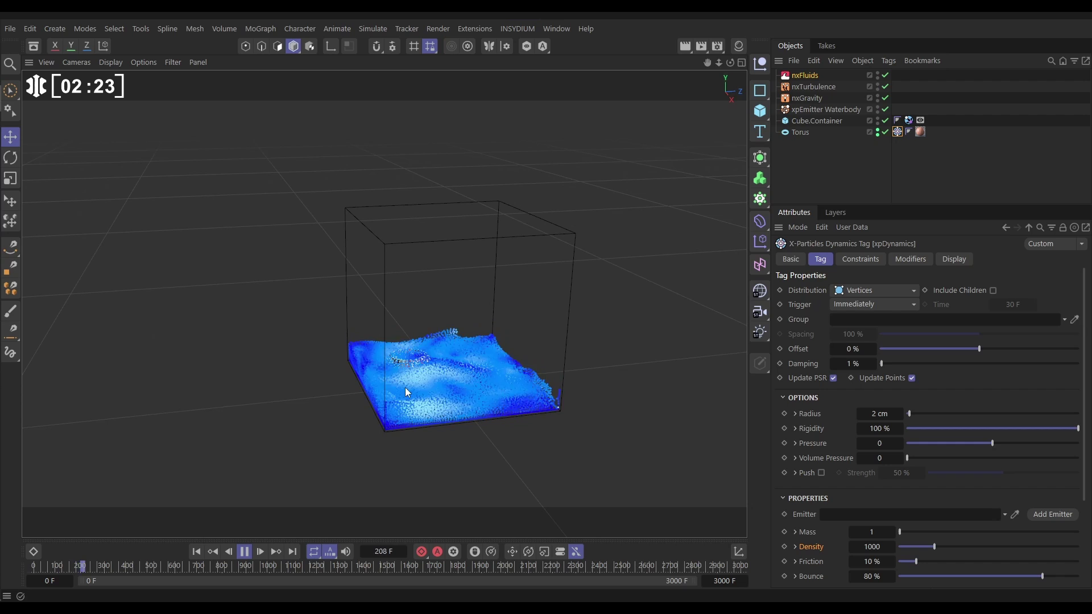
left_click(245, 551)
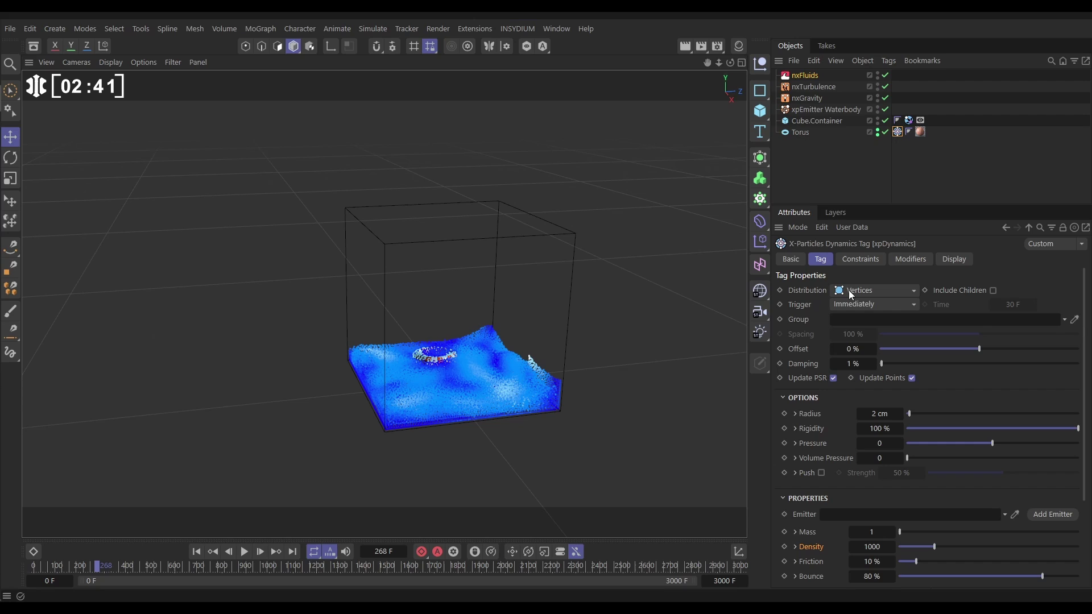
Step: Disable Update Points on the torus dynamics, replay to about frame 586, then rewind to frame 0
left_click(912, 379)
left_click(197, 550)
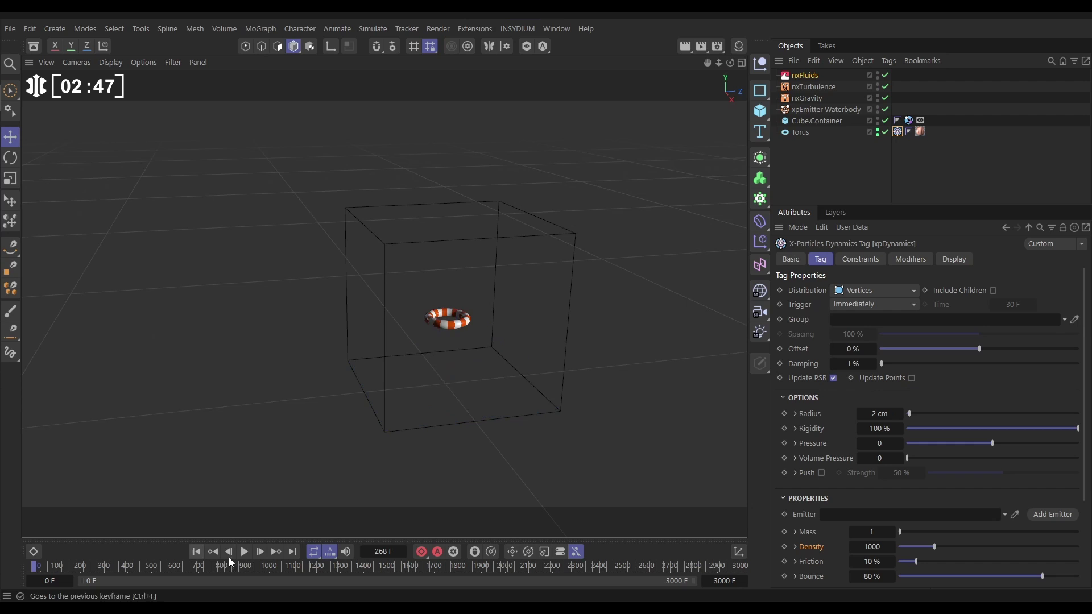
left_click(245, 552)
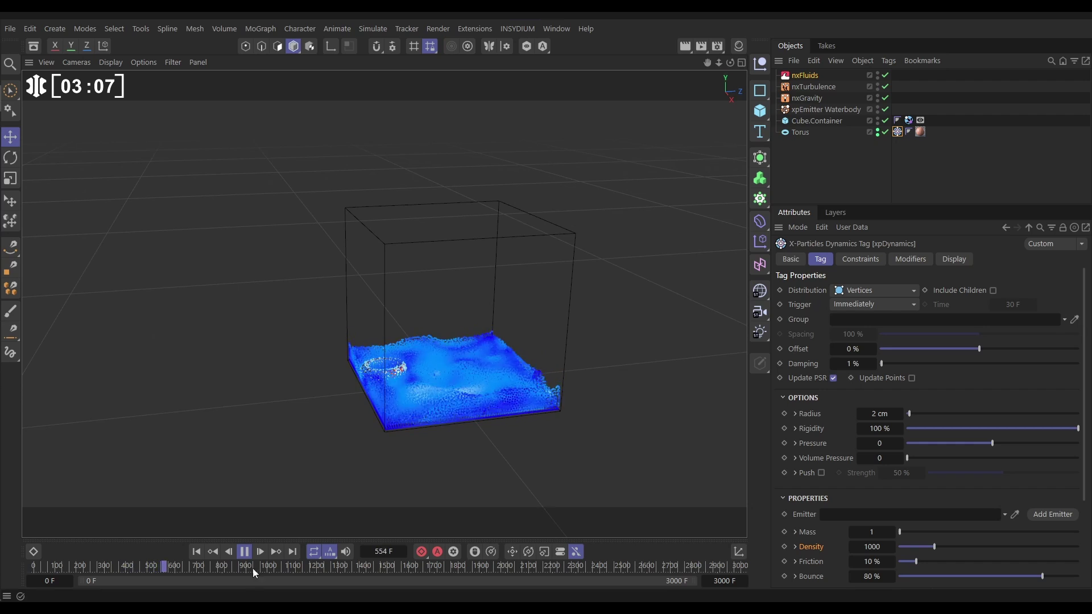
left_click(244, 551)
left_click(197, 552)
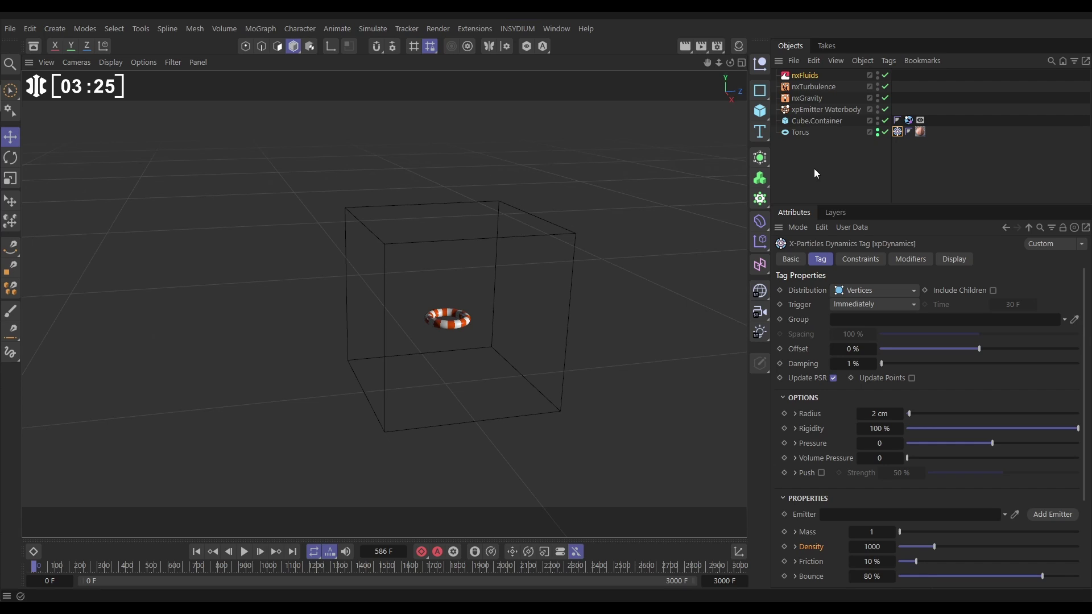
Step: Add an nxFluids tag to xpEmitter Waterbody from the INSYDIUM Tags menu
left_click(807, 111)
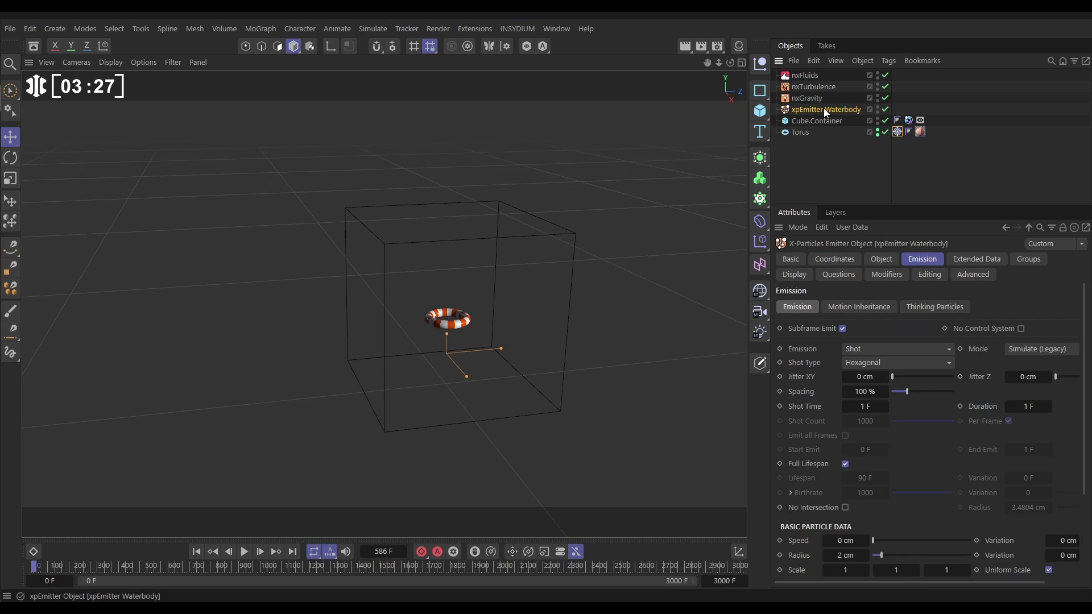
left_click(887, 59)
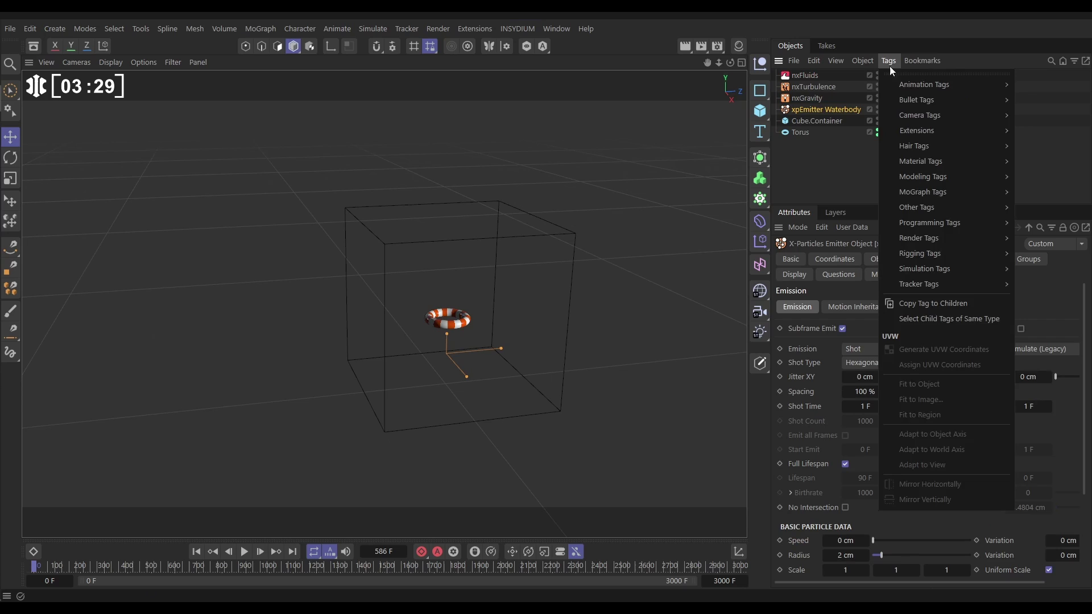
mouse_move(916, 131)
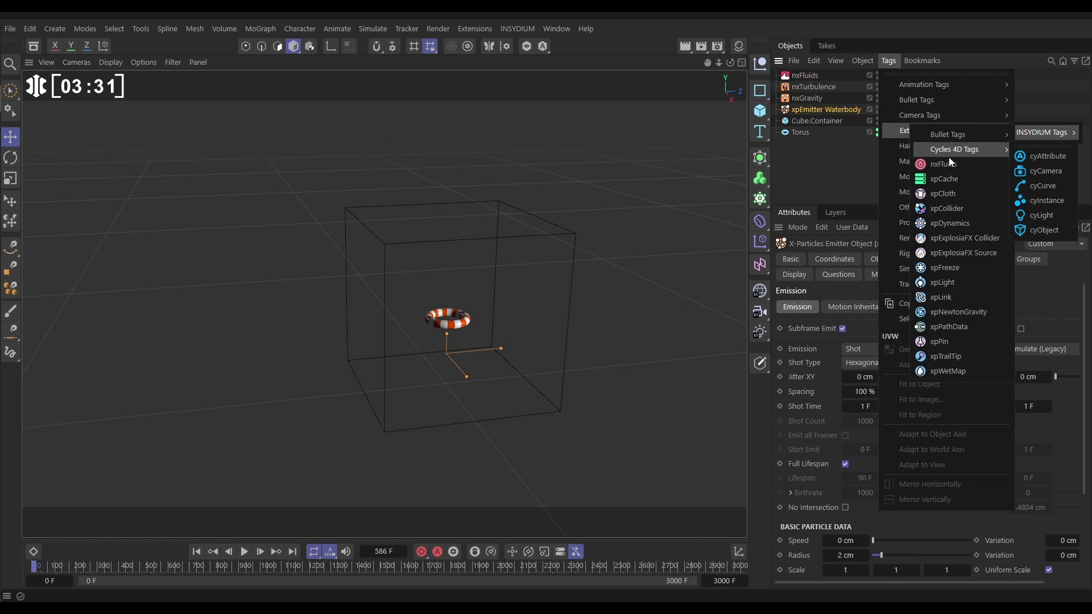
left_click(937, 164)
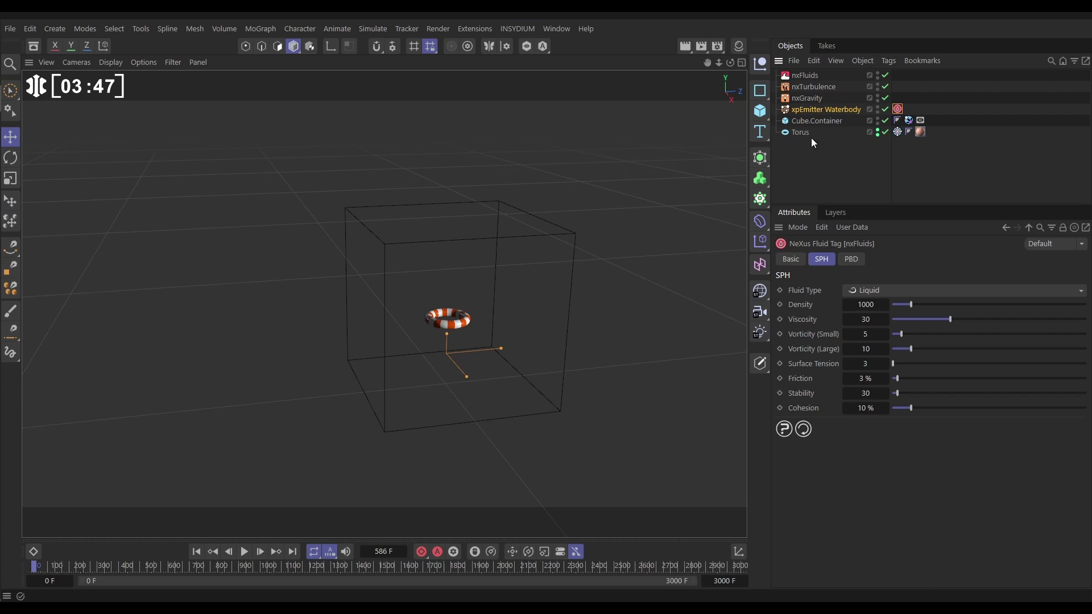
Step: In the torus's xpDynamics tag, scroll to Properties and create a new emitter with Add Emitter
left_click(898, 132)
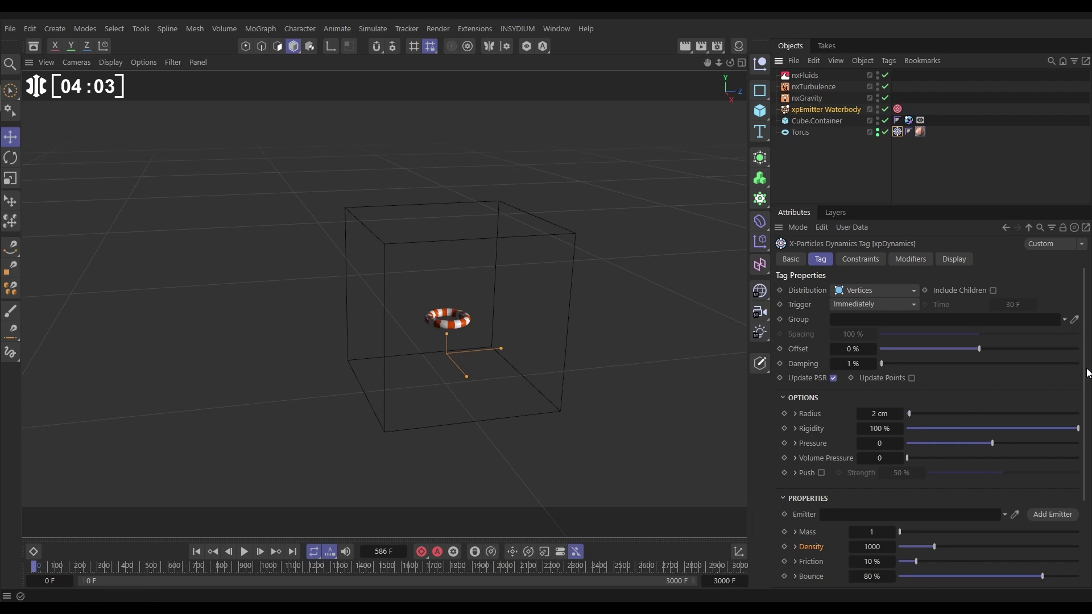
left_click_drag(1084, 374, 1058, 441)
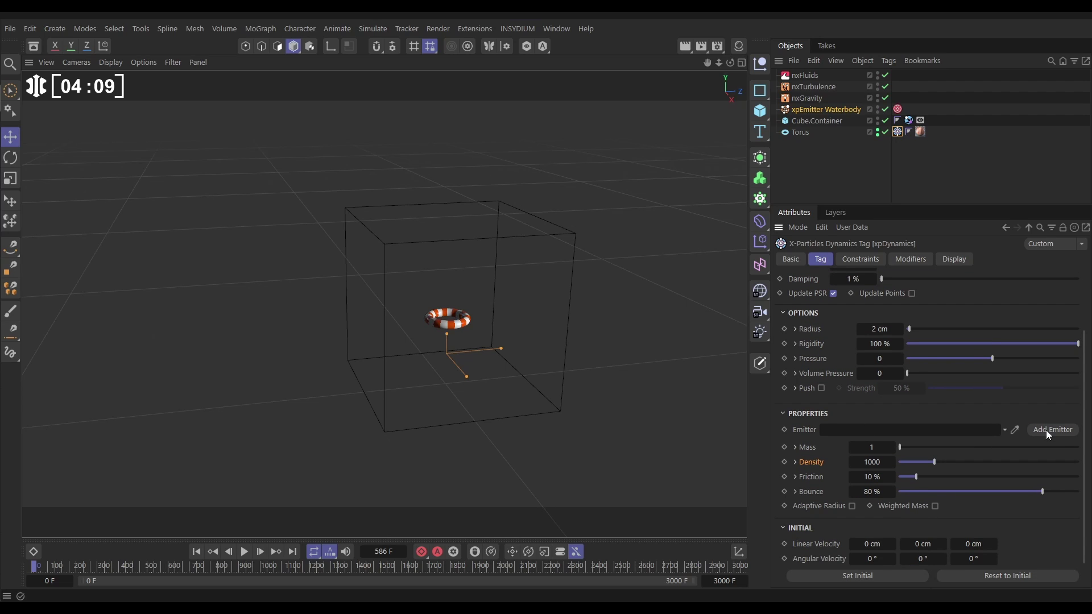
left_click(1050, 430)
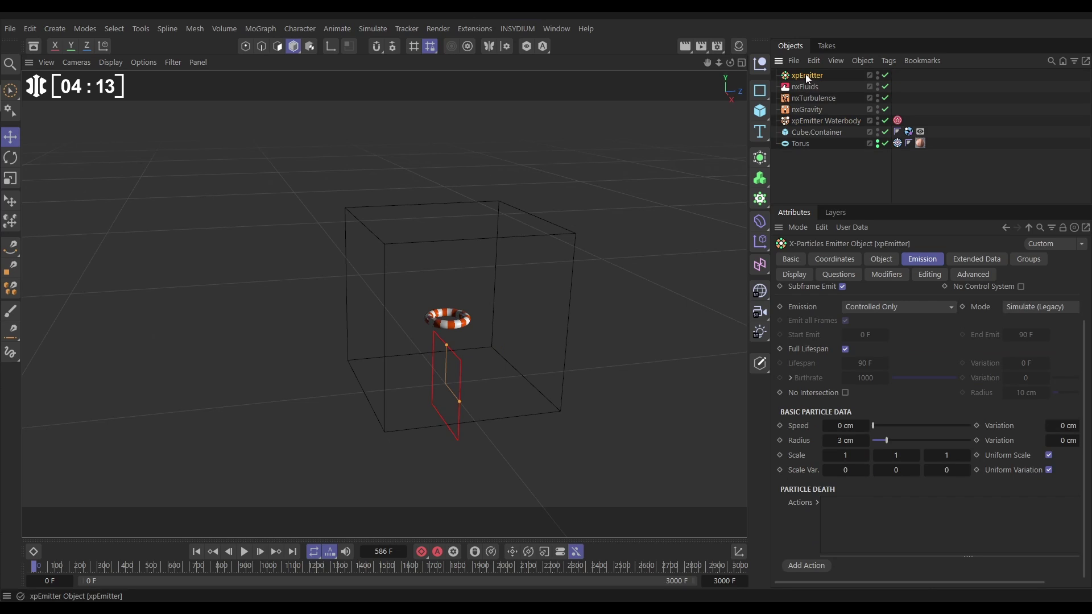
Step: Move the new emitter below xpEmitter Waterbody and rename it xpEmitter_Dynamic
left_click_drag(806, 75, 819, 128)
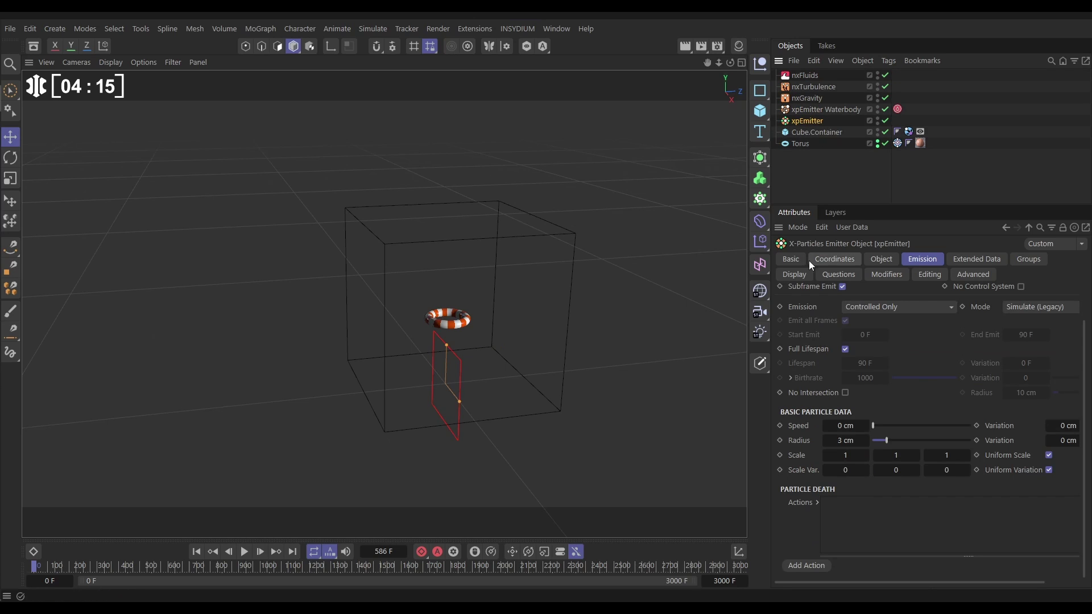
left_click(791, 259)
left_click(900, 323)
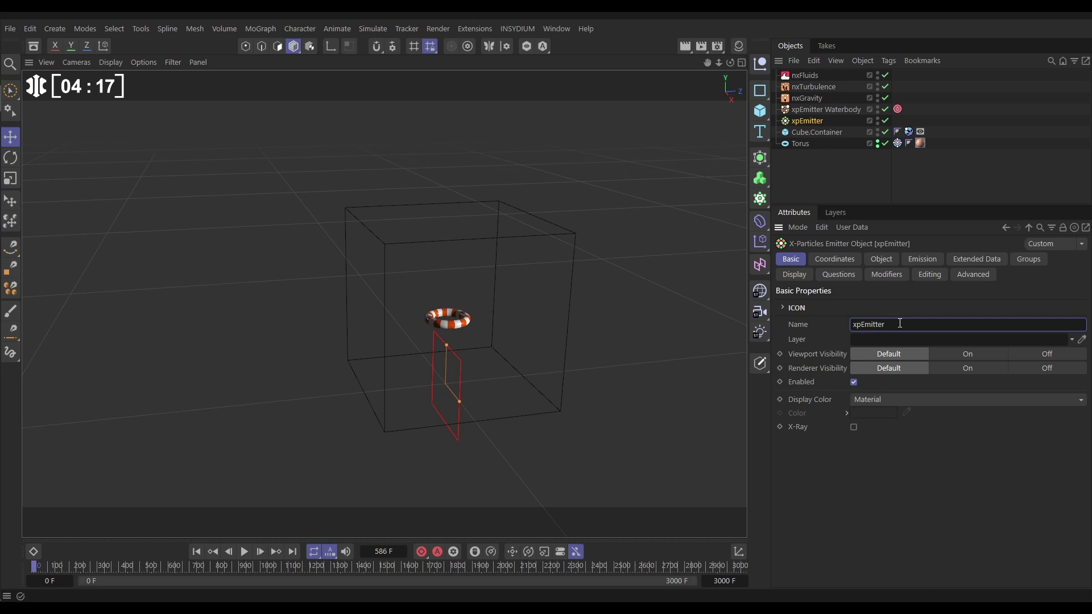
type("_Dynamic")
key("Return")
left_click(823, 122)
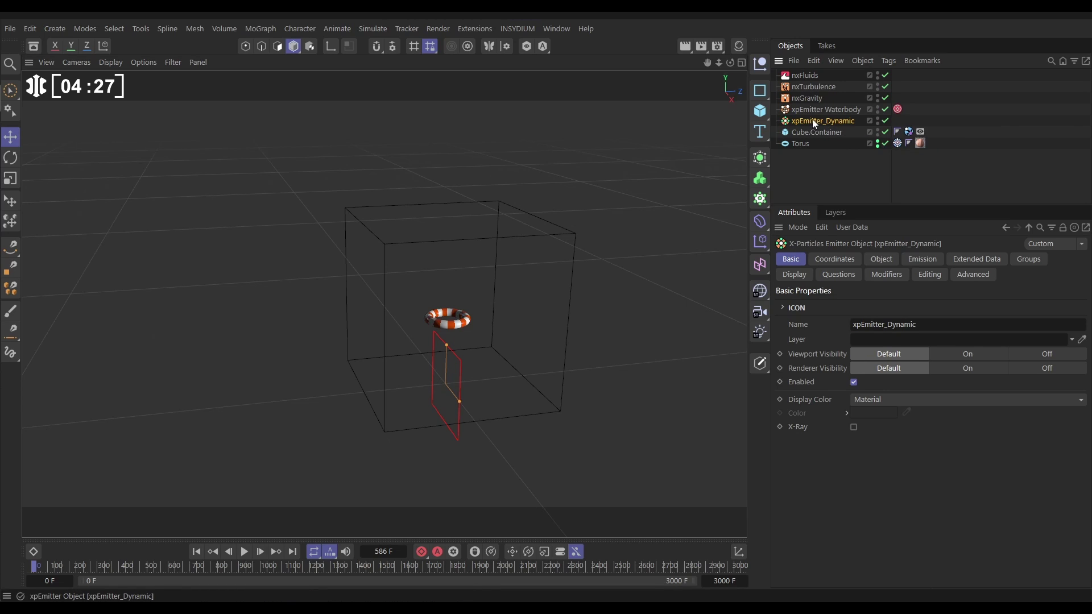
left_click(796, 275)
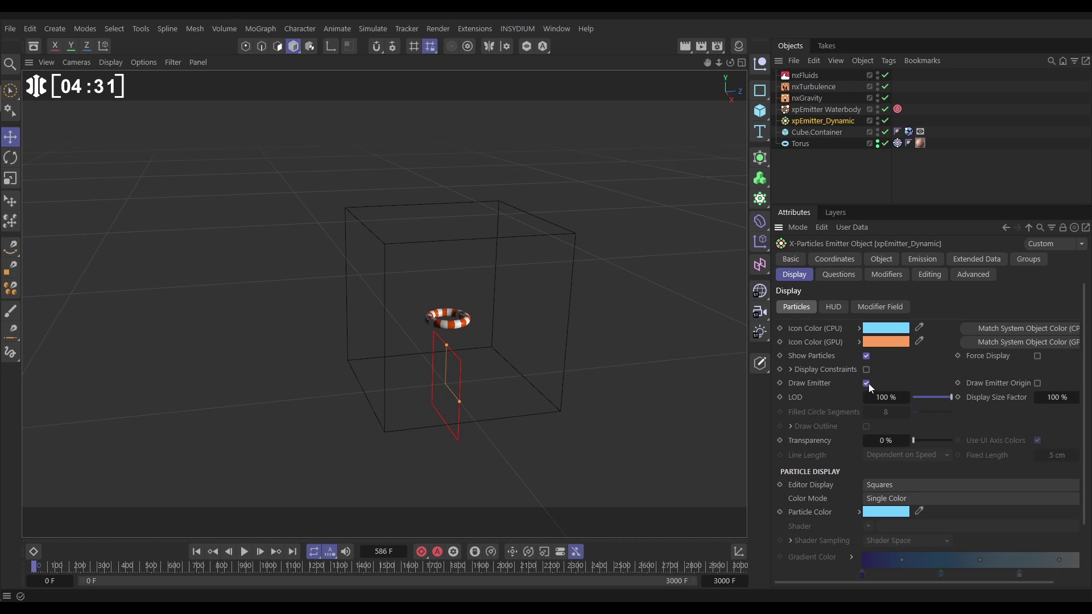
Step: Copy the Waterbody nxFluids tag onto xpEmitter_Dynamic and play the simulation to frame 65
left_click(814, 187)
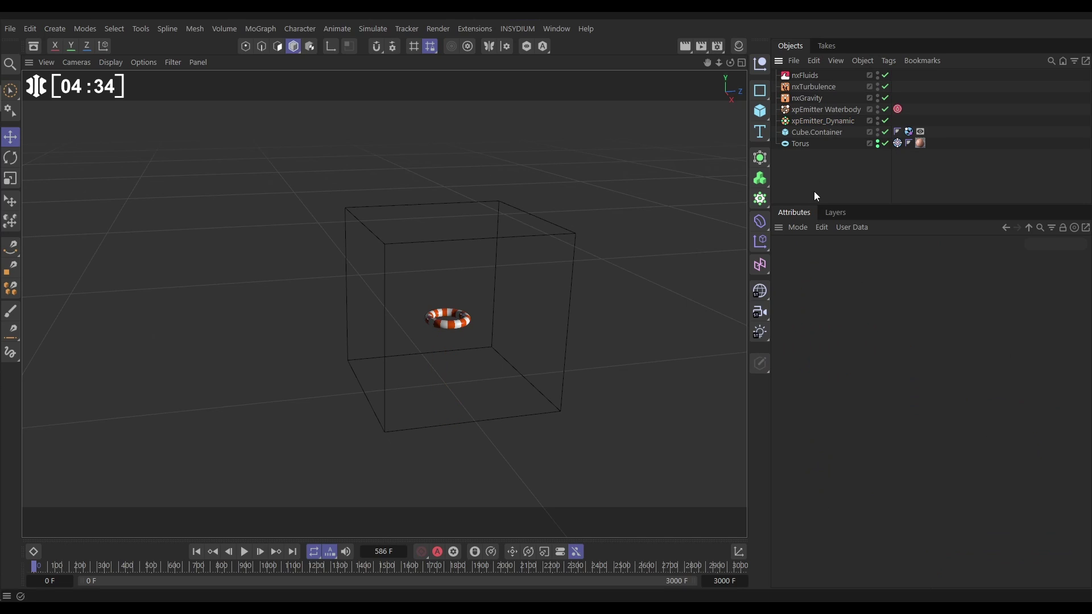
left_click(898, 110)
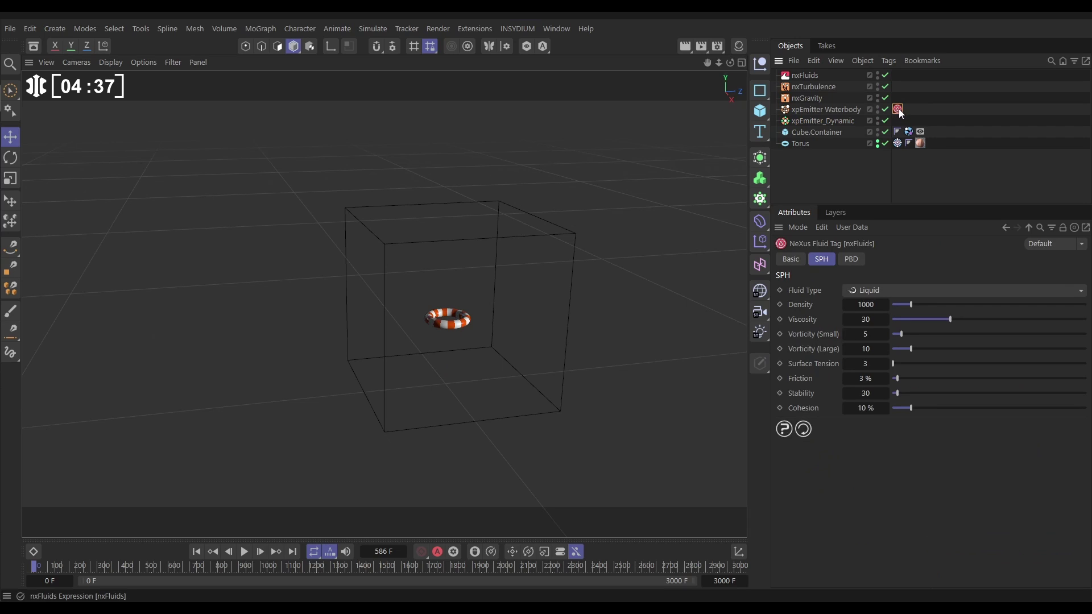
left_click_drag(900, 114, 898, 121, "ctrl")
left_click(245, 553)
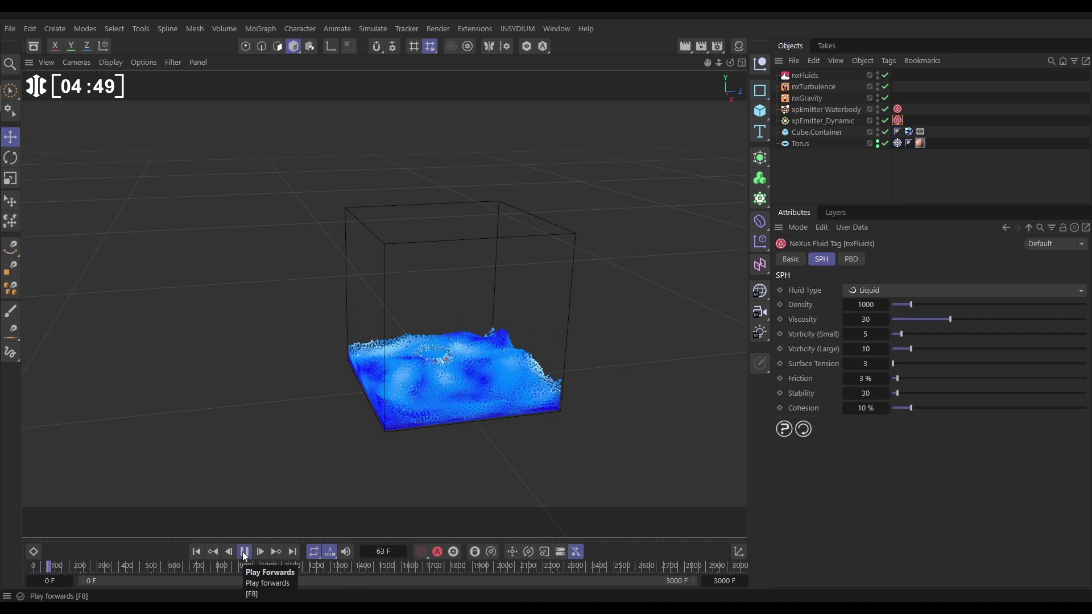
left_click(245, 552)
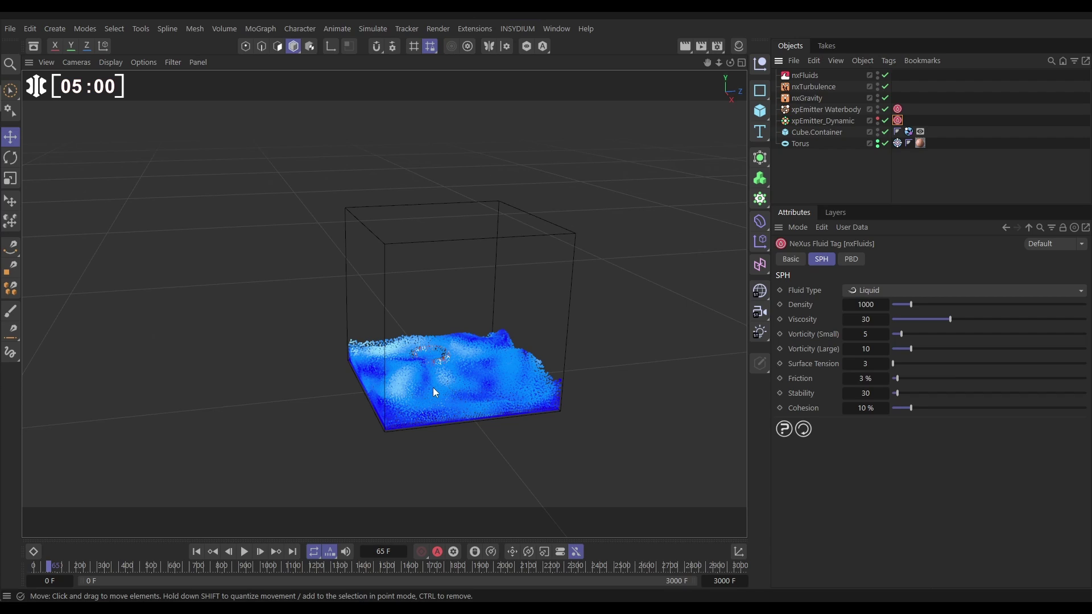
Step: Set the dynamic emitter's nxFluids Density to 100
left_click(865, 305)
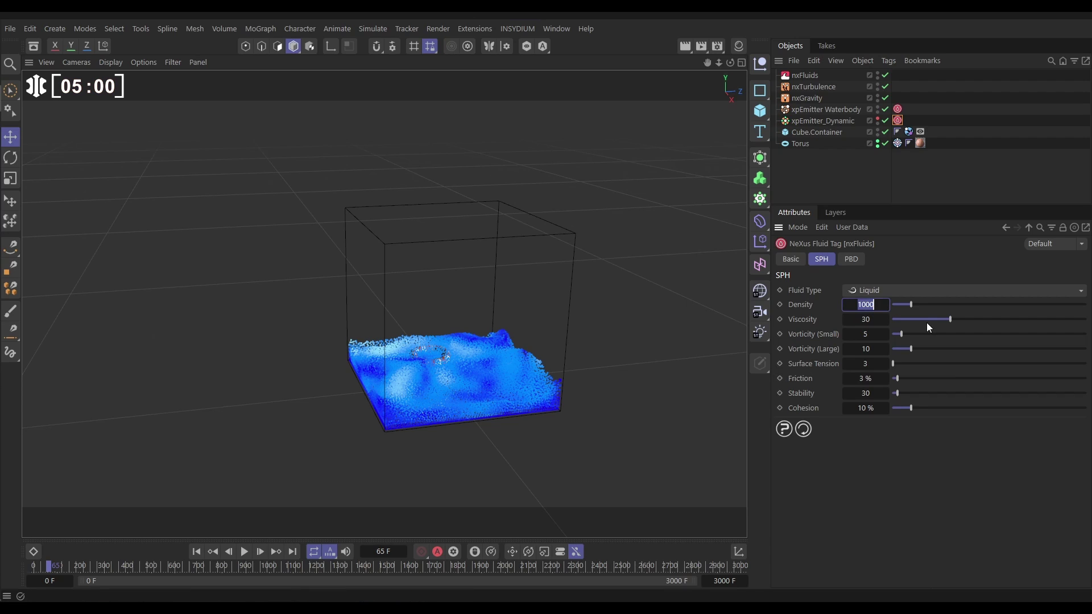
type("100")
key("Return")
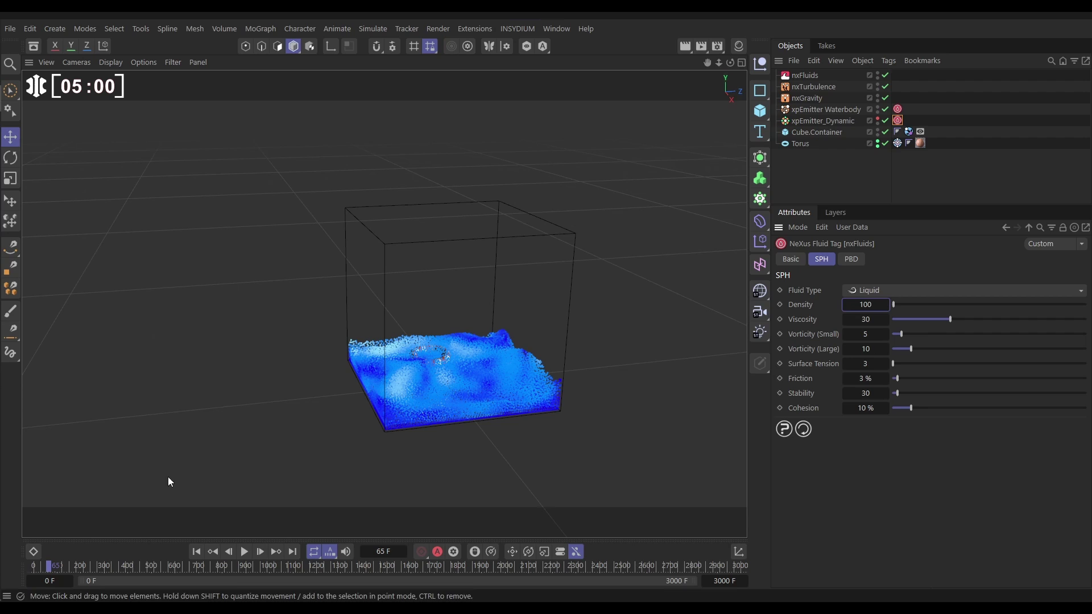
Step: Replay the simulation from frame 0 and stop at frame 184 to check the floating ring
left_click(196, 551)
left_click(244, 552)
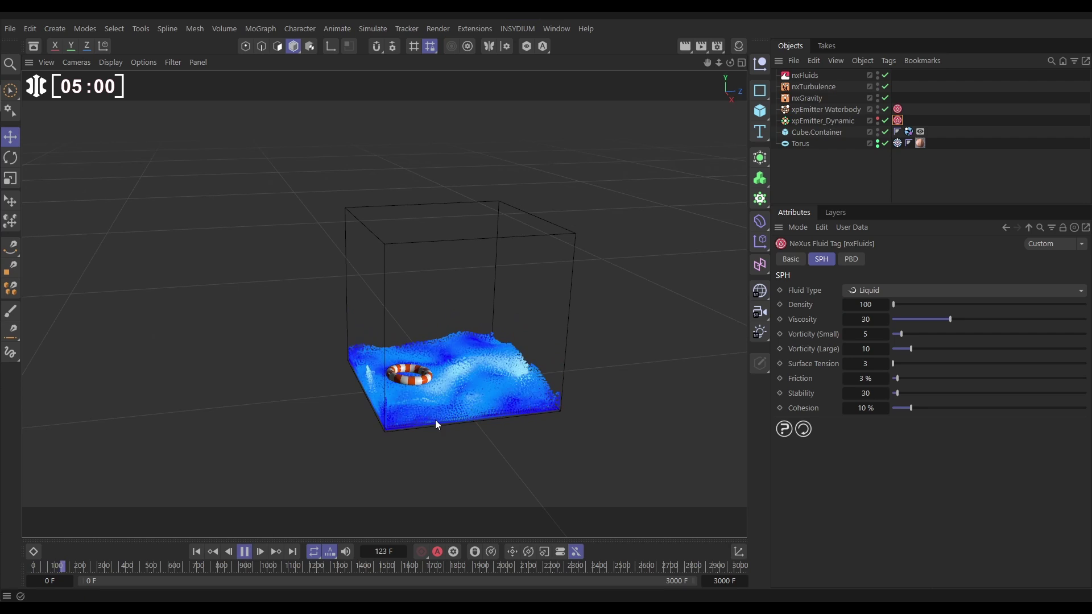
left_click(244, 552)
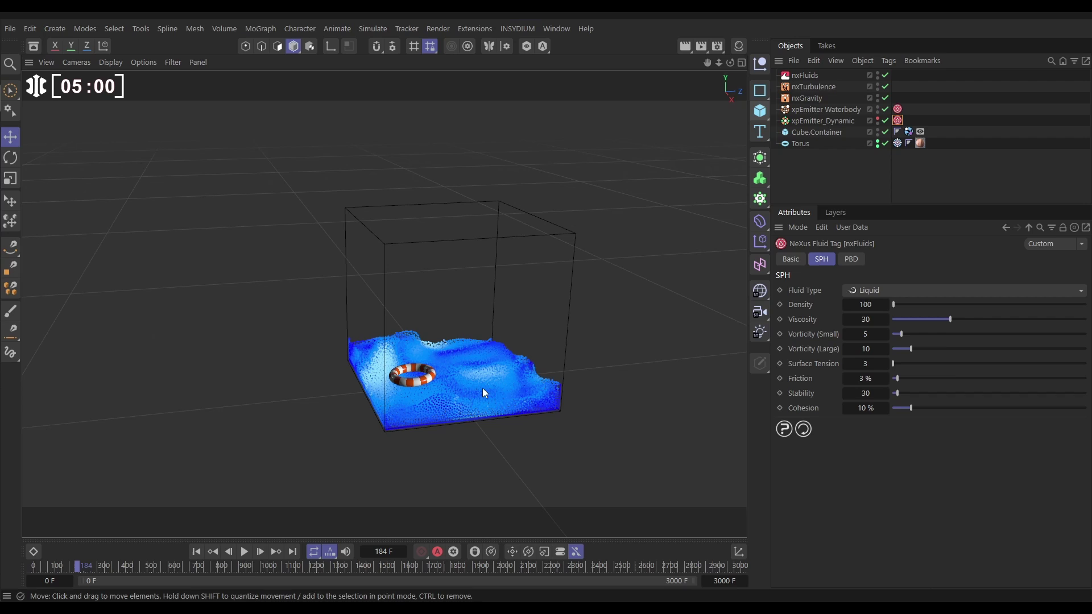
Step: Add nxTurbulence to xpEmitter_Dynamic's Modifiers Objects list
left_click(805, 120)
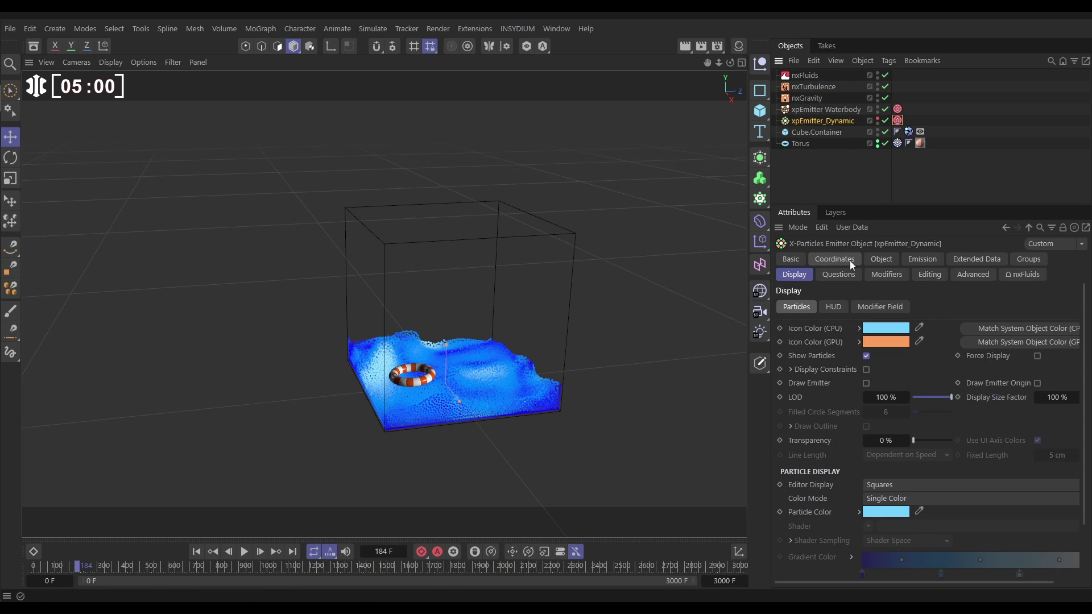
left_click(885, 275)
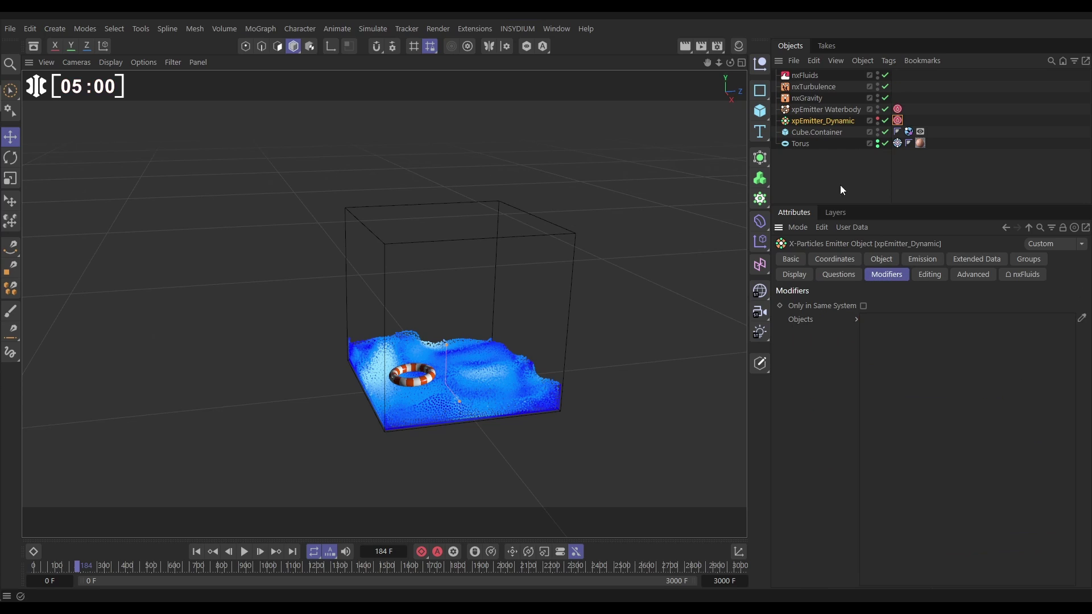
left_click_drag(810, 87, 919, 354)
Step: Replay the turbulent simulation from the first frame and deselect the object
left_click(197, 551)
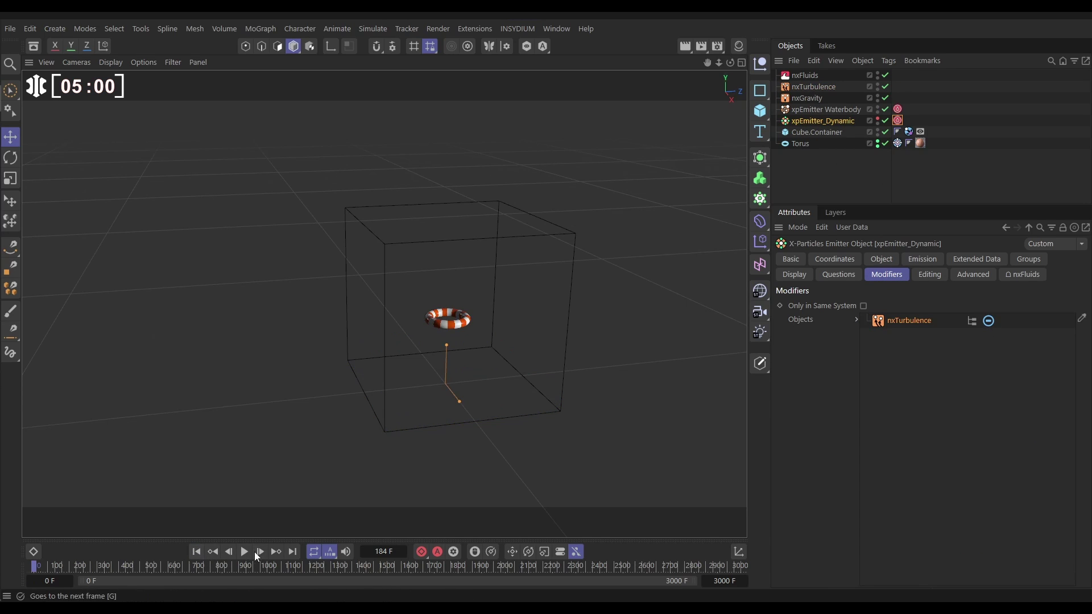
left_click(244, 552)
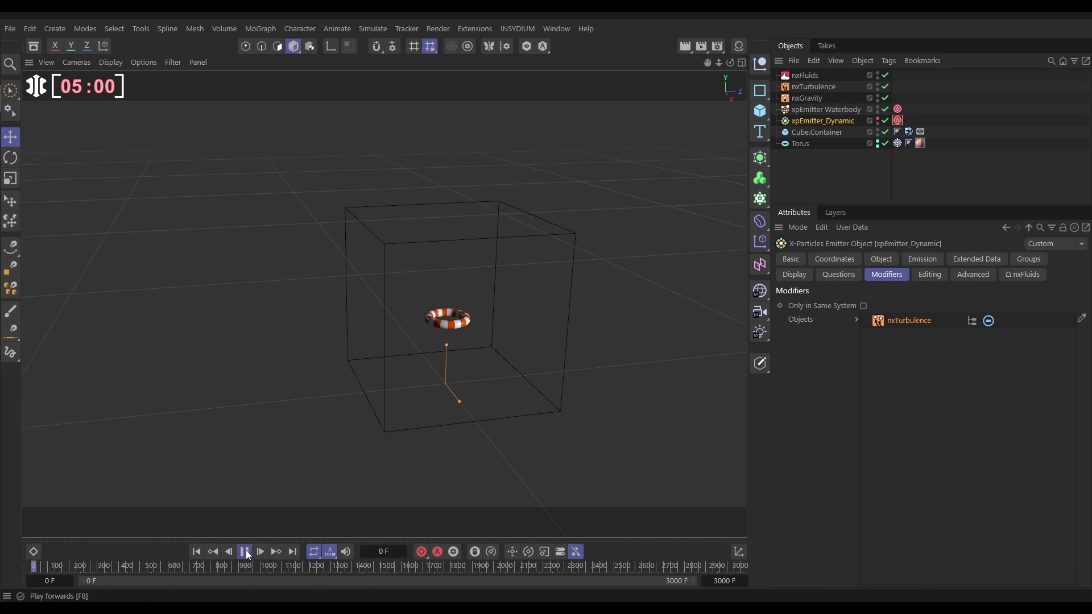
left_click(829, 160)
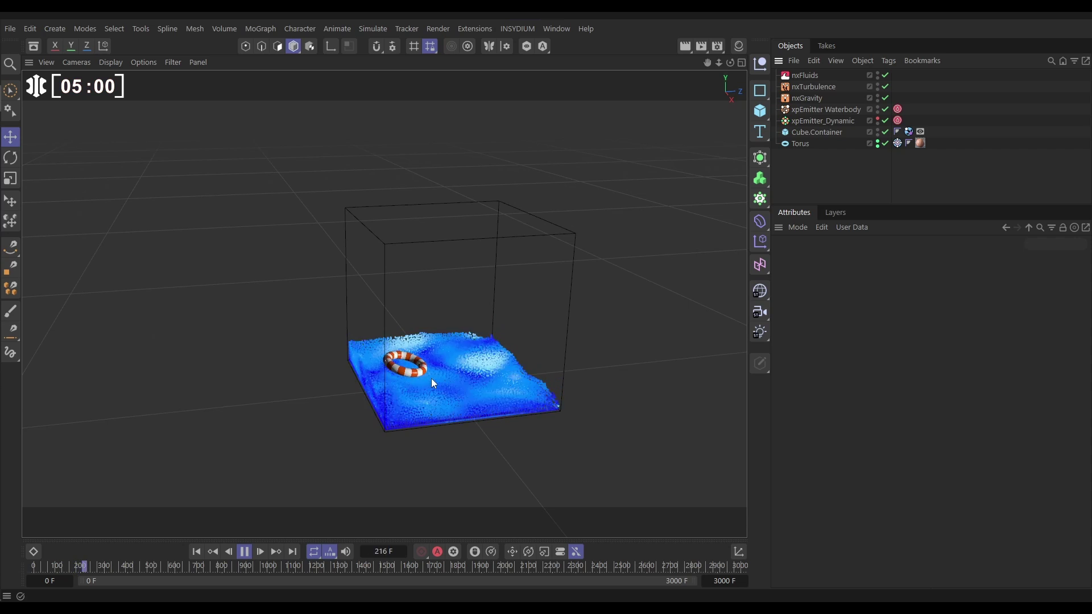
Step: Test a Density of 3000 in xpEmitter_Dynamic's nxFluids tag
left_click(897, 120)
double_click(862, 304)
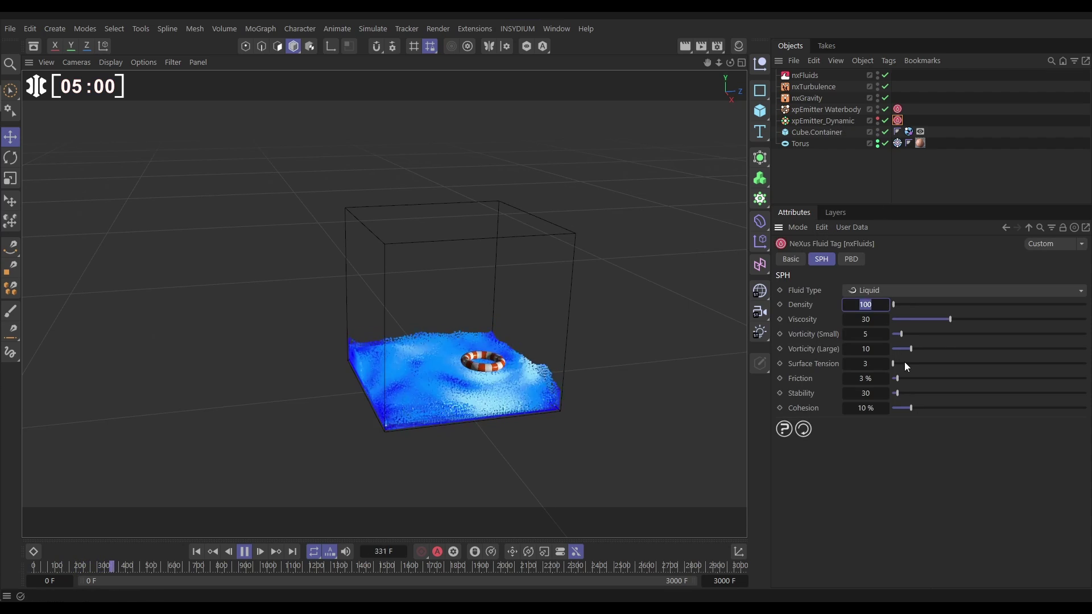
type("3000")
key("Return")
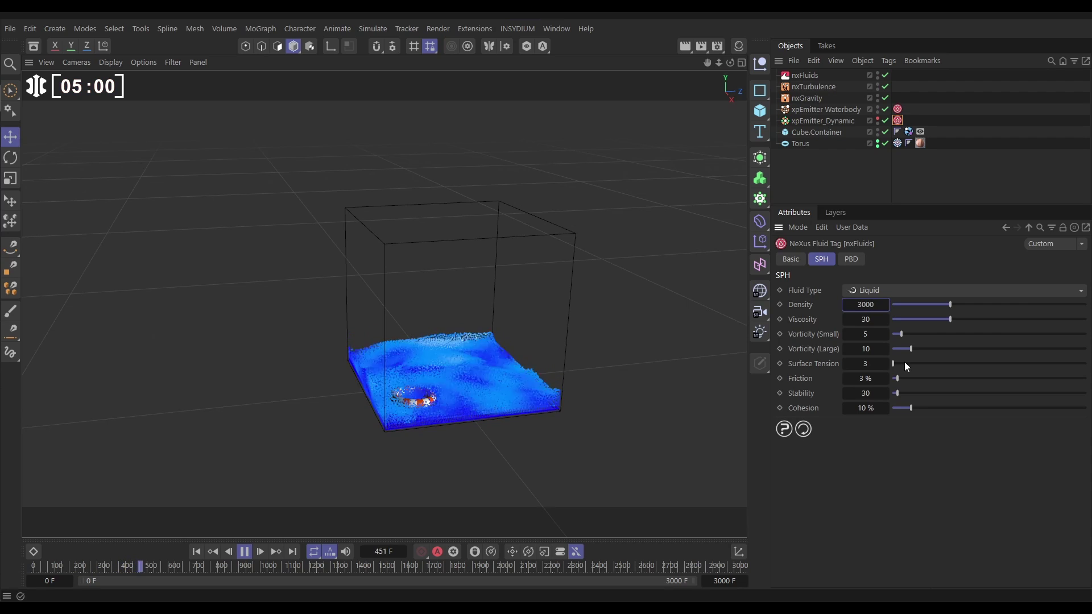
Step: Change the dynamic emitter's Density to 200 so the ring rides the waves
double_click(865, 304)
type("200")
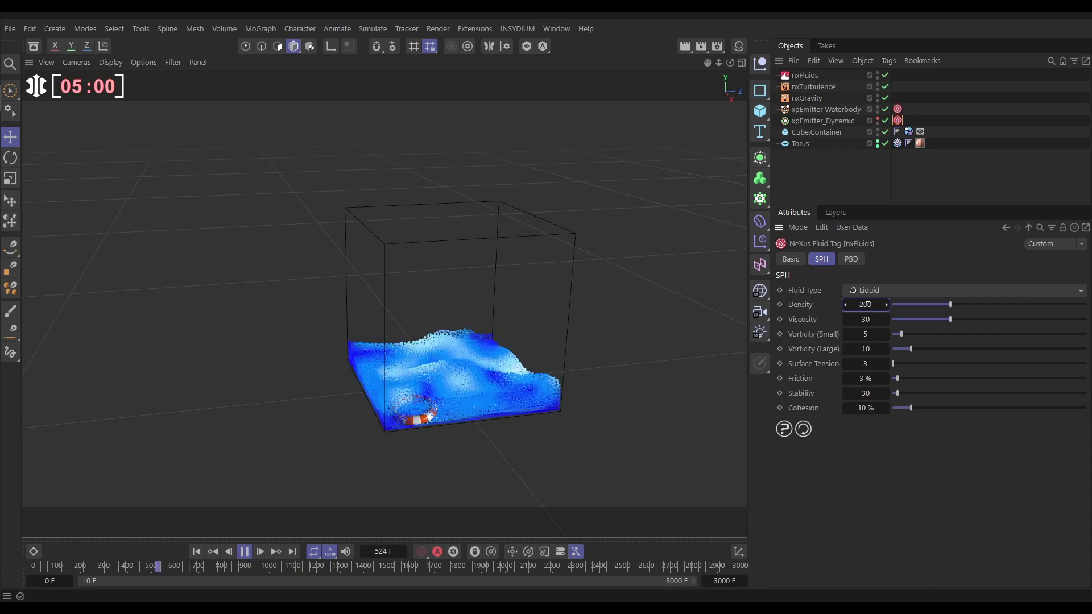
key("Return")
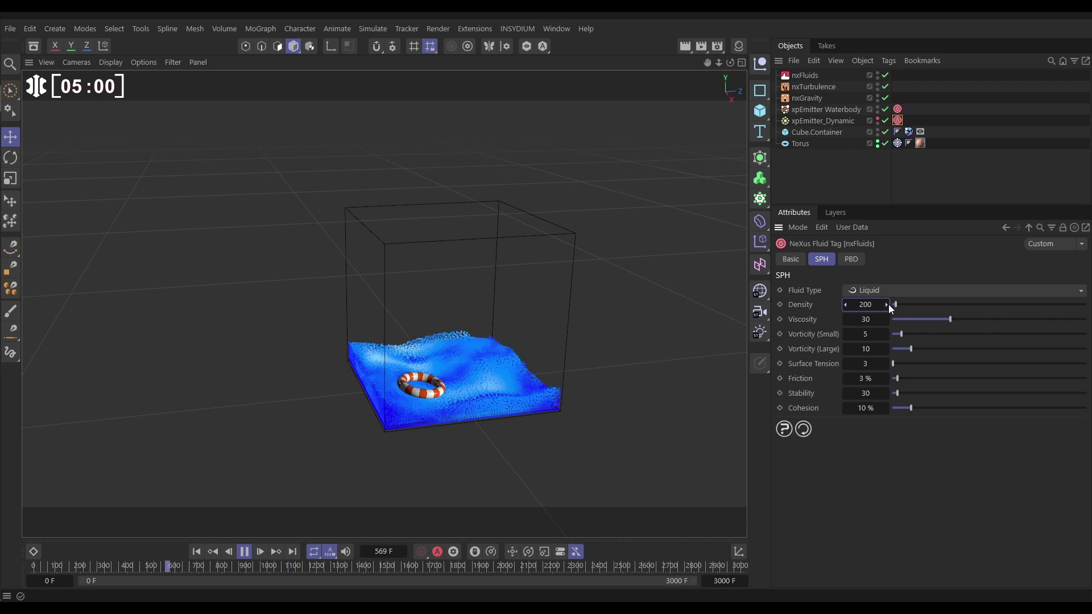